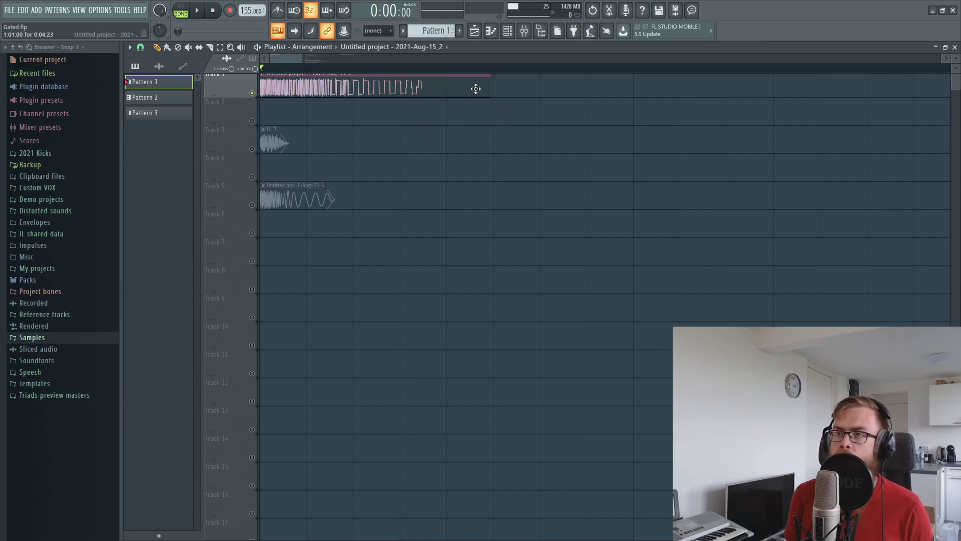
Shorten the Untitled project - 2021-Aug-15_2 audio clip on Track 1 so only its opening punch section remains.
drag(488, 81, 326, 100)
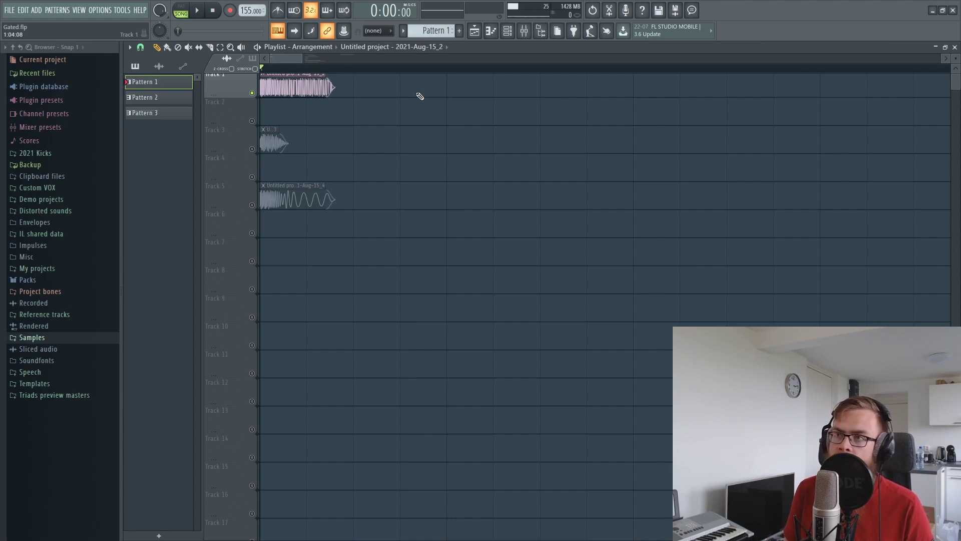
click(524, 31)
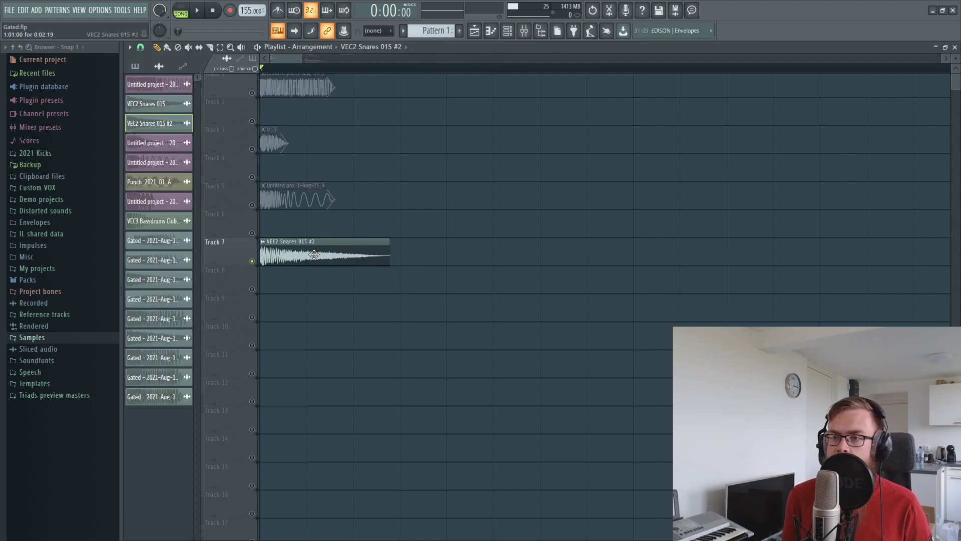
Check the sampler settings of the VEC2 Snares 015 #2 clip on Track 7 and trim the clip to a short hit.
double_click(314, 255)
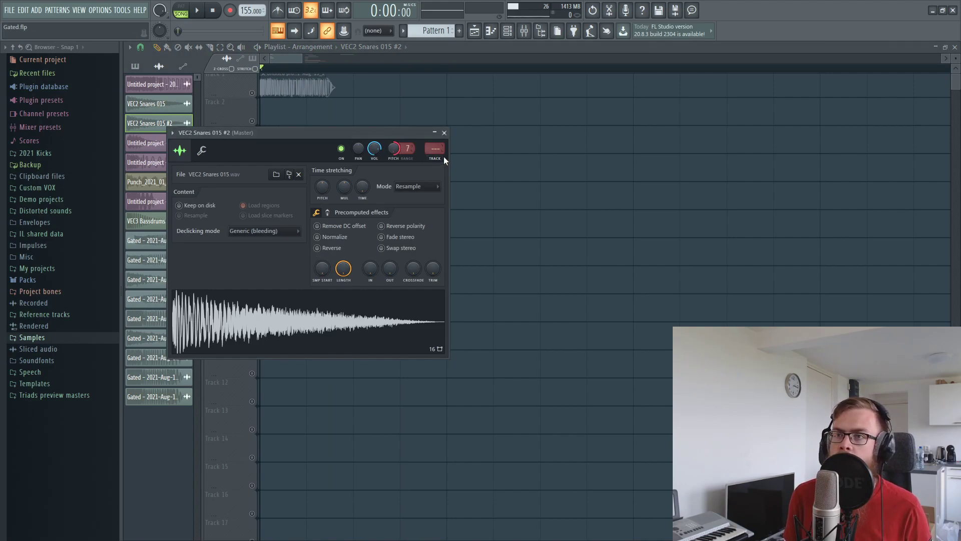
click(444, 133)
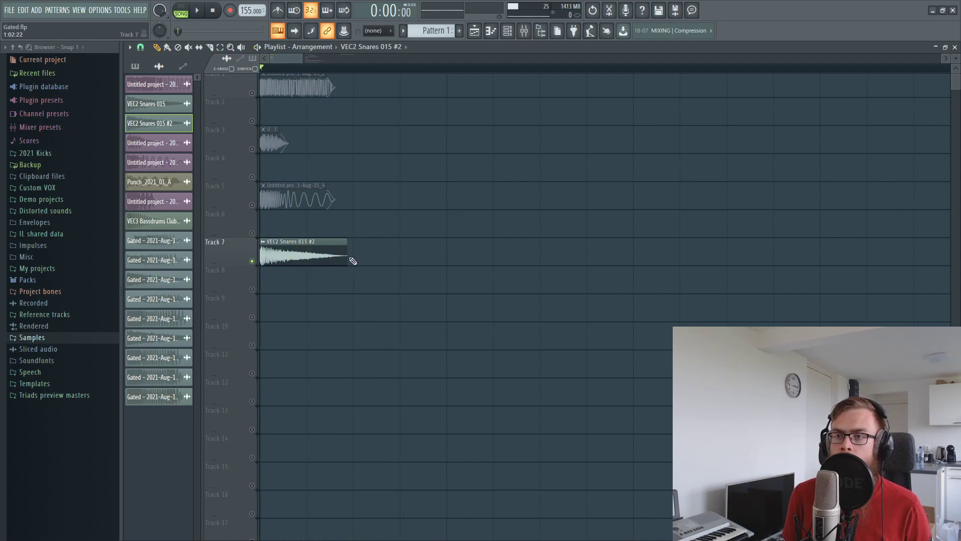
drag(344, 245, 296, 246)
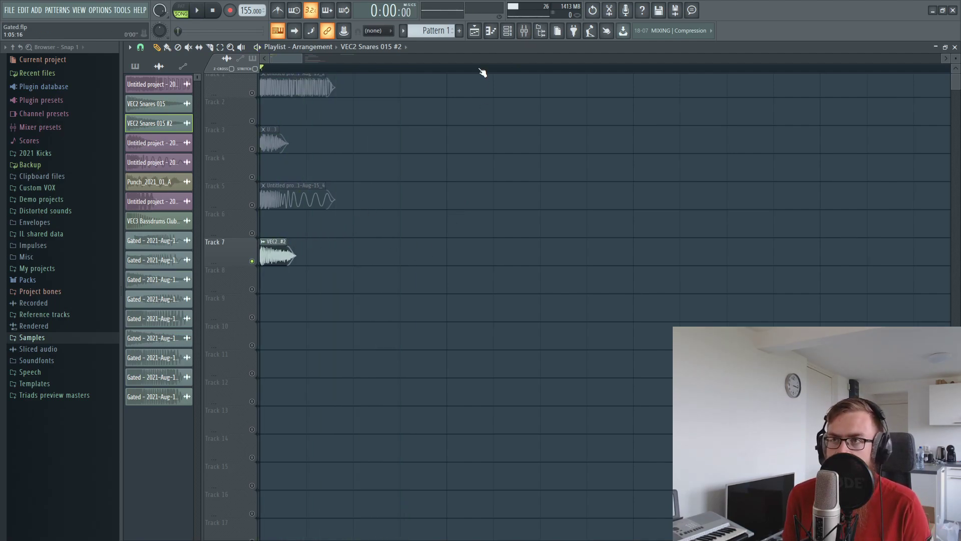
Enable FabFilter Pro-Q 2 on the VEC2 Snares 015 mixer channel and inspect its EQ curve.
click(524, 30)
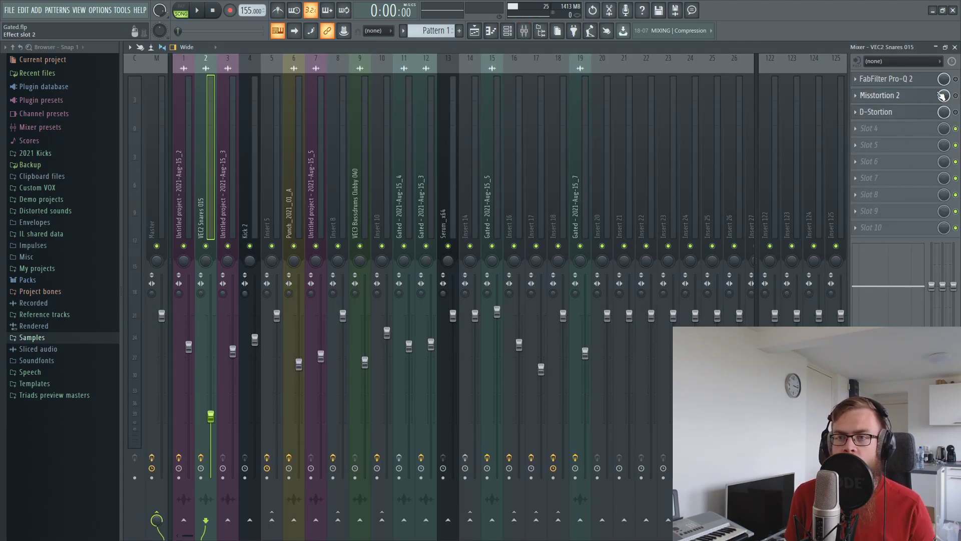
click(886, 79)
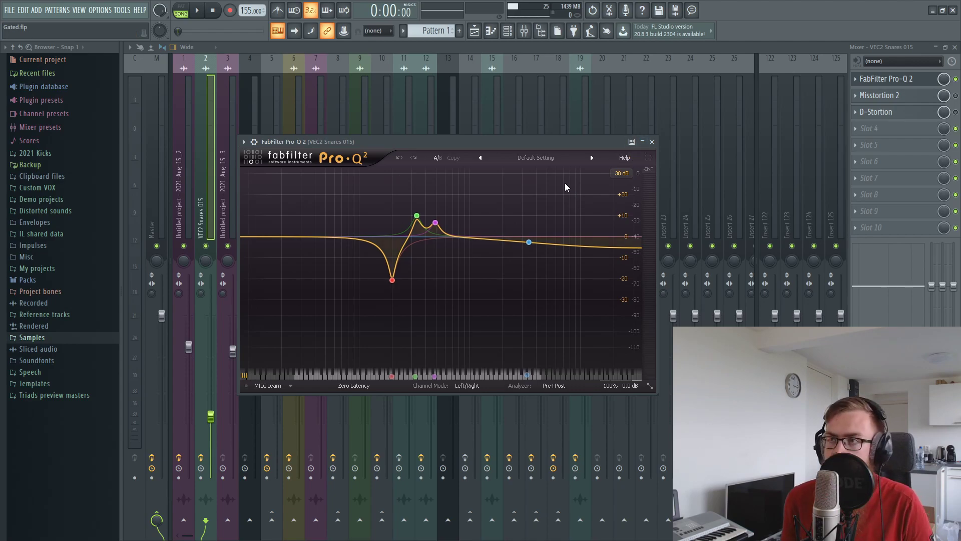
key(Escape)
key(F5)
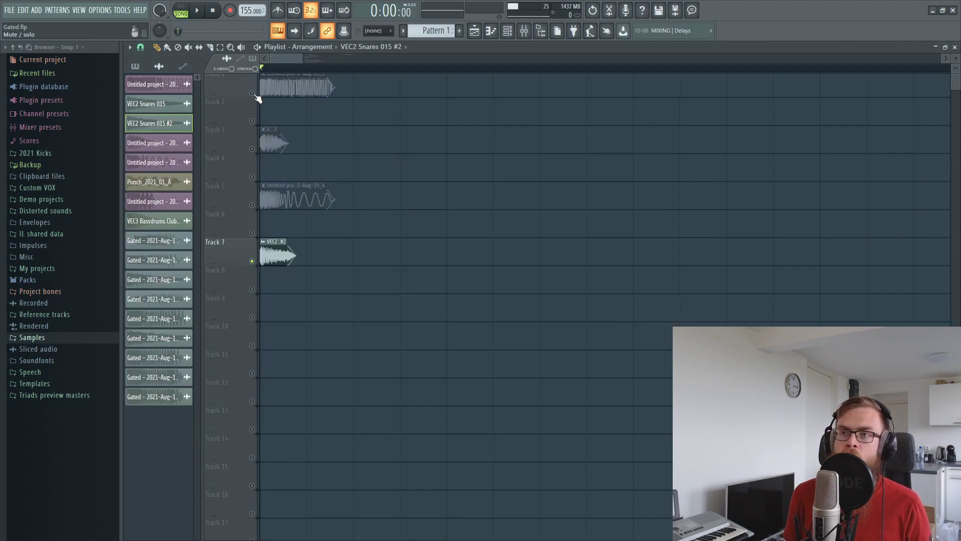
Inspect the FabFilter Pro-Q 2 curve on the Untitled project - 2021-Aug-15_2 mixer channel and return to the playlist.
click(525, 30)
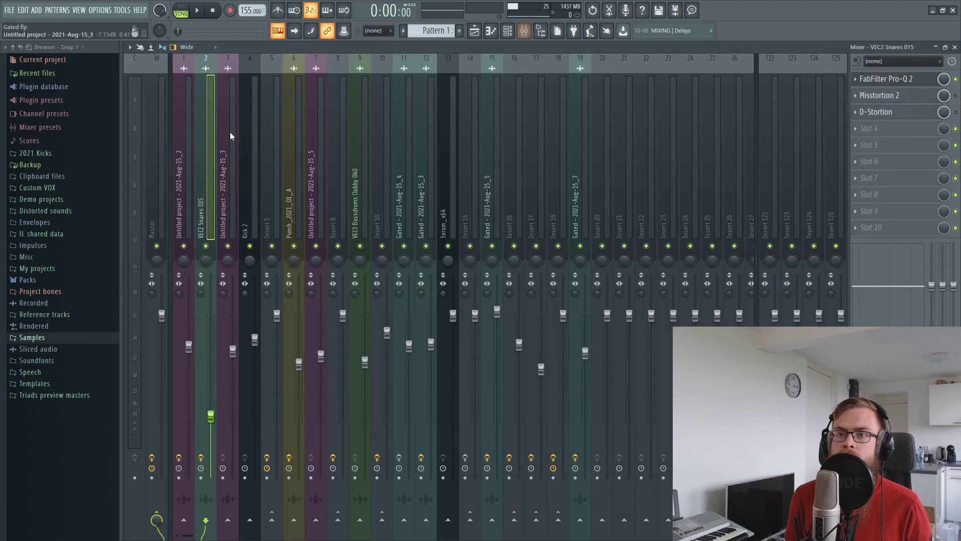
click(191, 174)
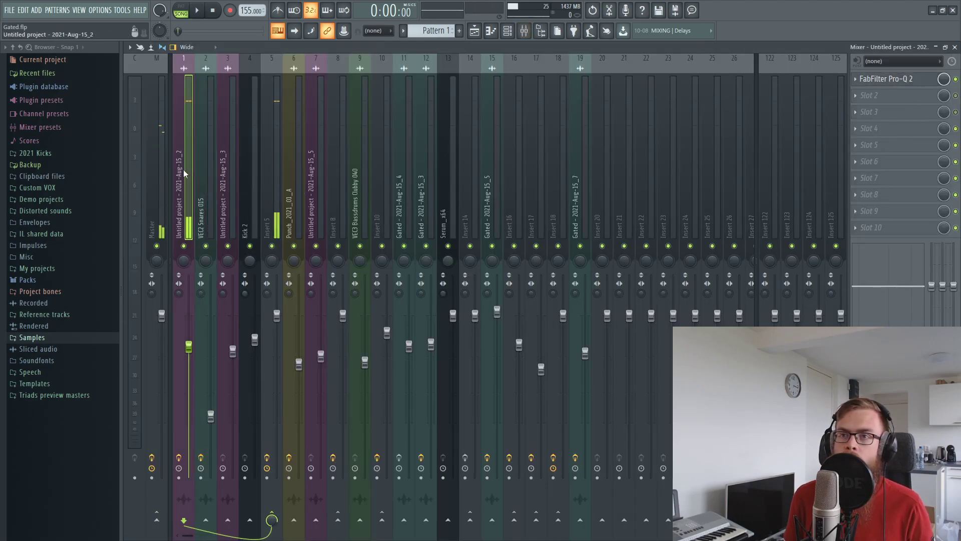
click(901, 81)
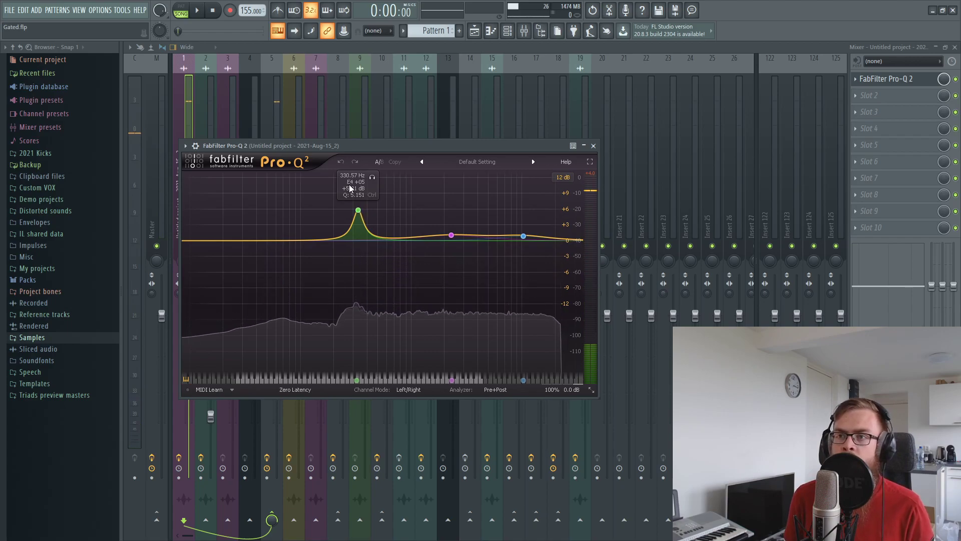
click(474, 31)
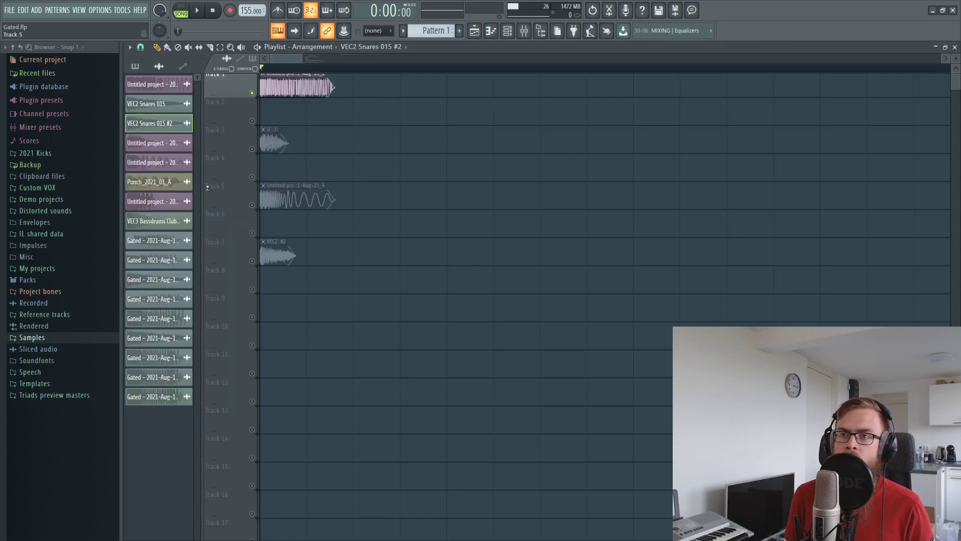
Solo Track 7 and review the EQ bands of FabFilter Pro-Q 2 on the VEC2 Snares 015 channel.
right_click(253, 261)
click(524, 31)
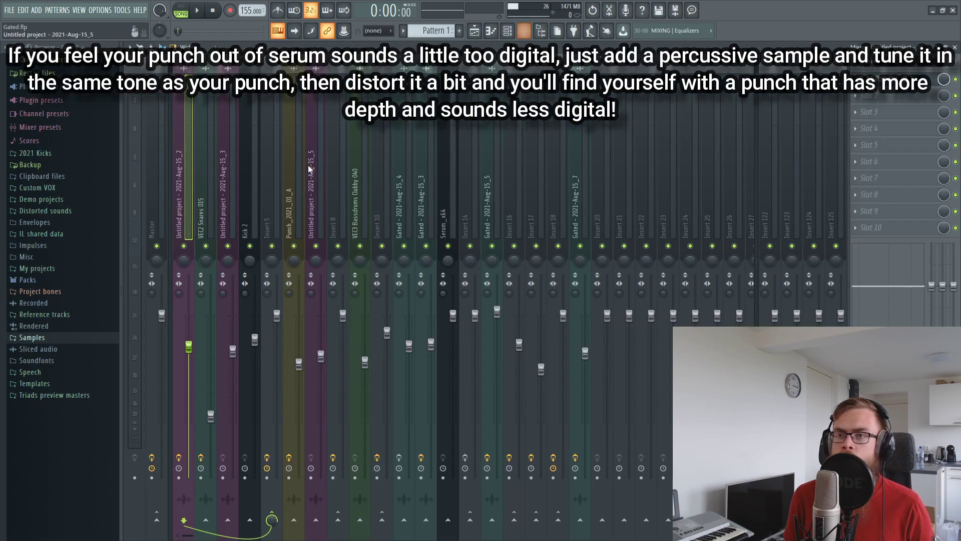
click(214, 191)
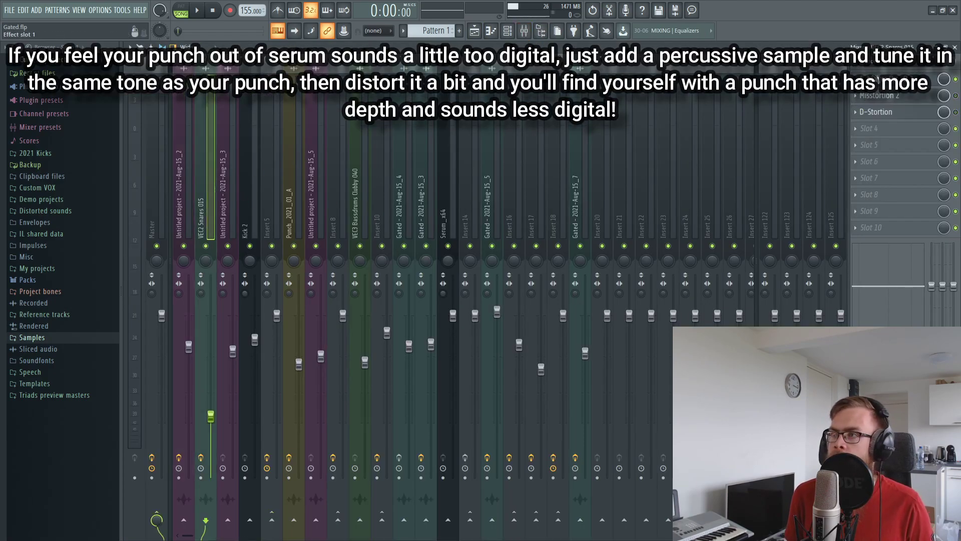
click(891, 79)
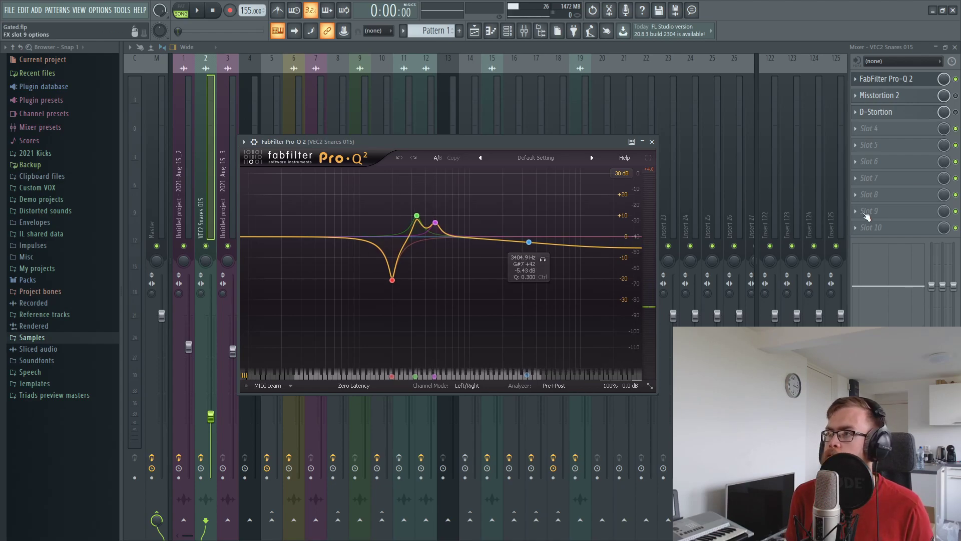
click(886, 79)
Enable Misstortion 2 on the VEC2 Snares 015 channel and audition the distorted snare.
click(881, 95)
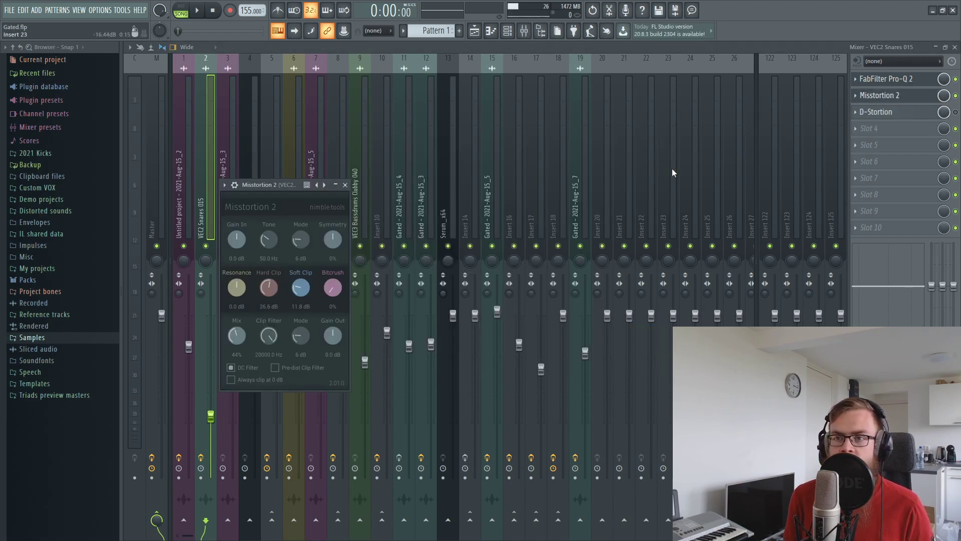
key(space)
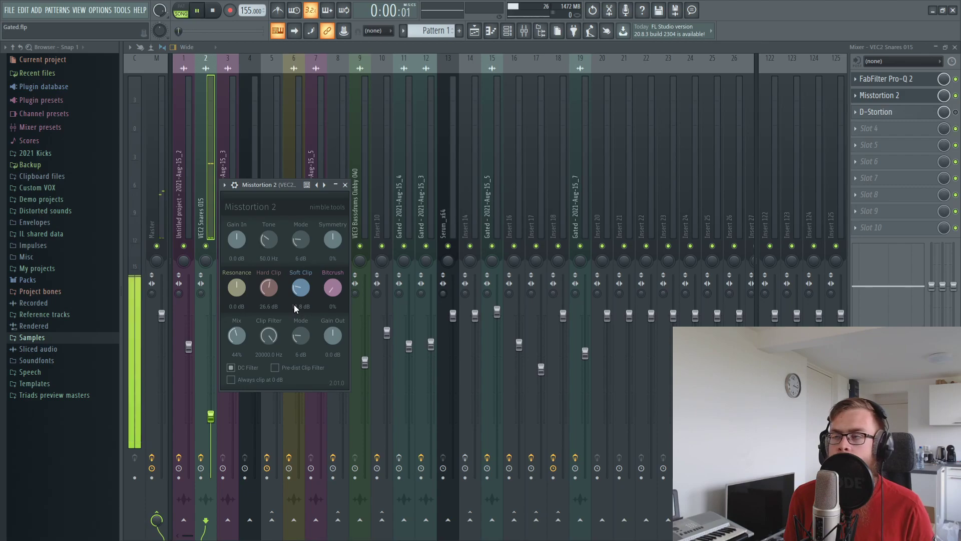
key(space)
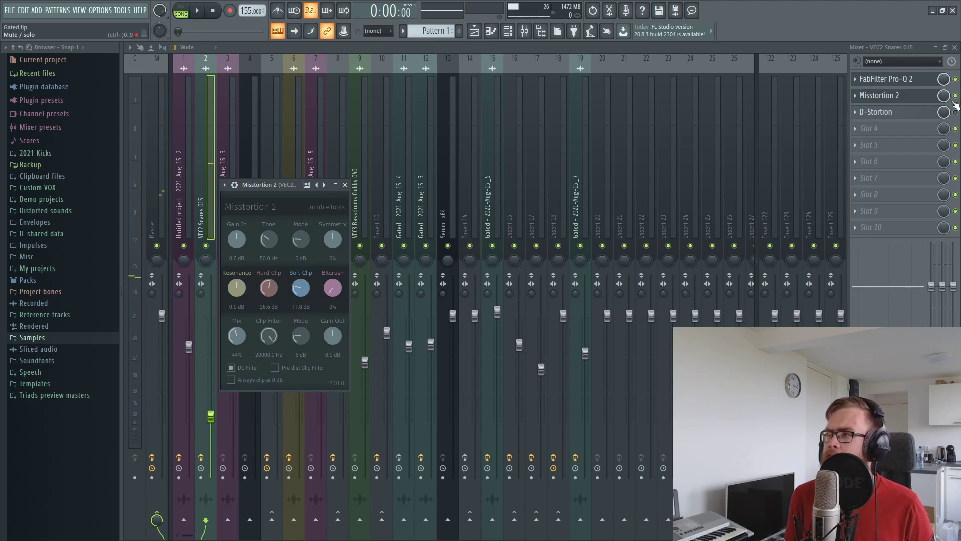
Enable D-Stortion on the VEC2 Snares 015 channel, open its settings and audition the result.
click(955, 112)
click(916, 111)
click(913, 113)
click(913, 115)
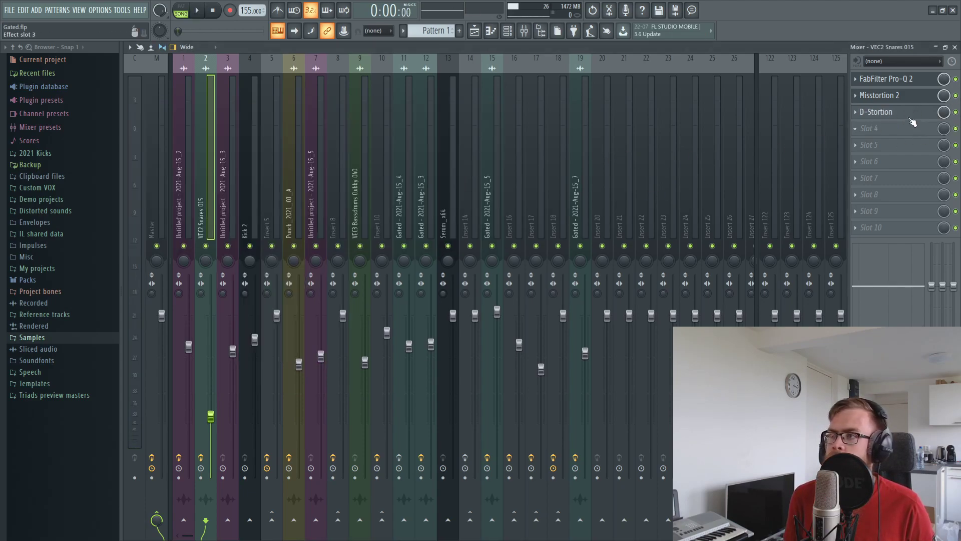
click(913, 119)
key(space)
key(space)
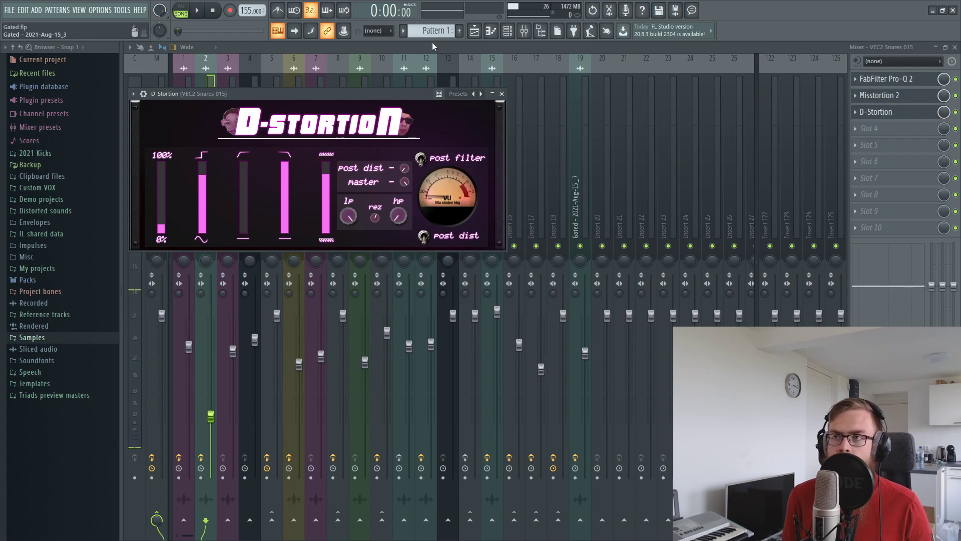
Solo Track 3, extend its clip to audition the tail, and trim it back to a short attack.
click(474, 30)
click(285, 146)
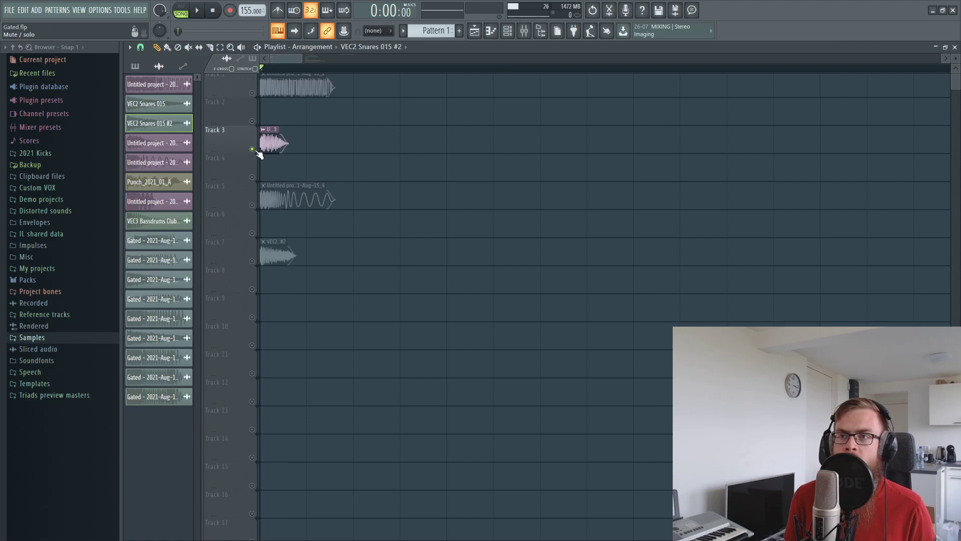
drag(307, 133, 331, 133)
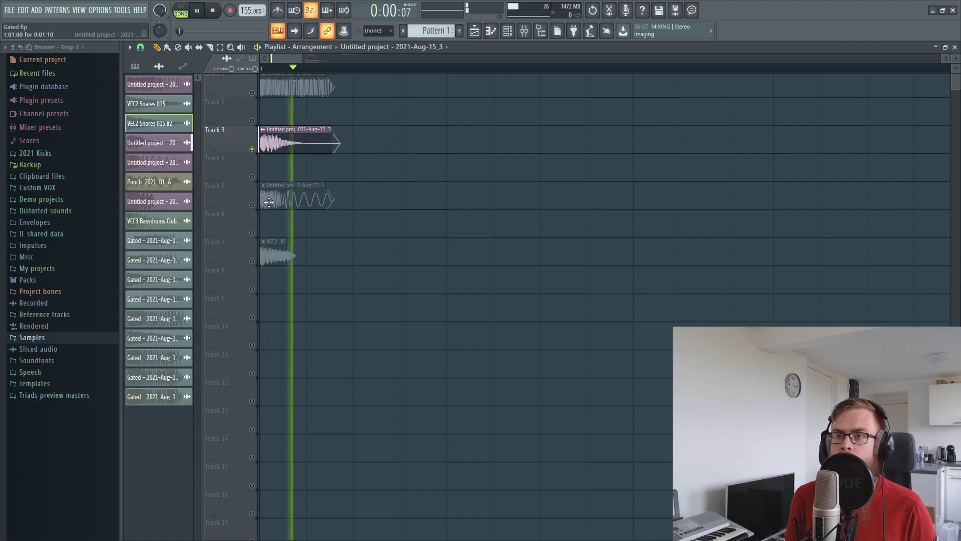
drag(328, 129, 273, 138)
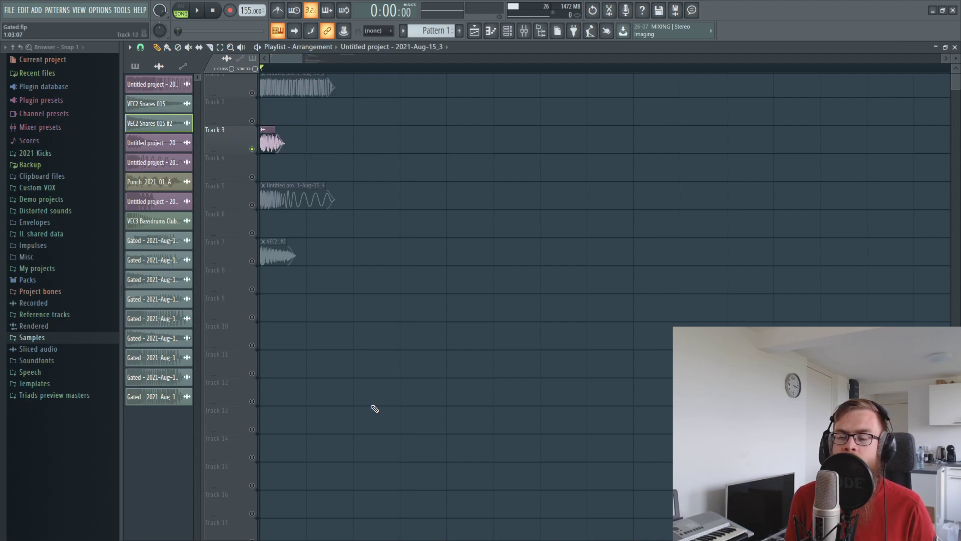
Unmute Track 1 and toggle Track 3 off and on to compare the punch with and without that layer.
click(252, 93)
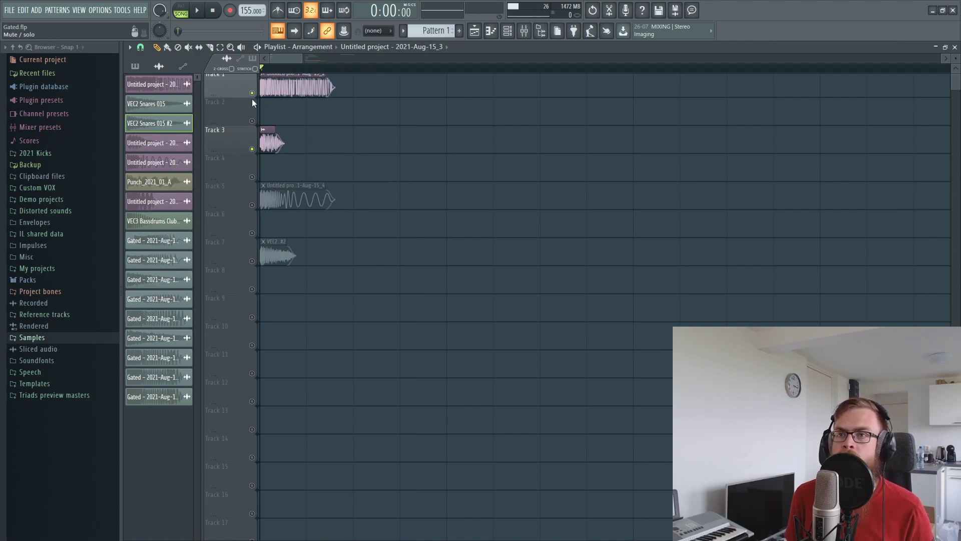
click(252, 149)
click(252, 148)
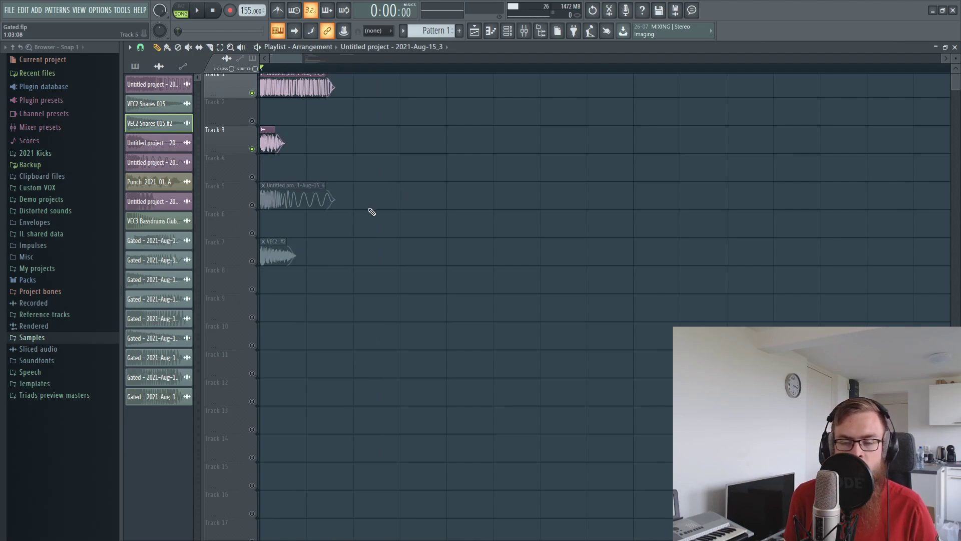
Solo Track 5 and play back its Untitled project - 2021-Aug-15_4 clip.
click(252, 205)
right_click(283, 258)
right_click(252, 205)
key(space)
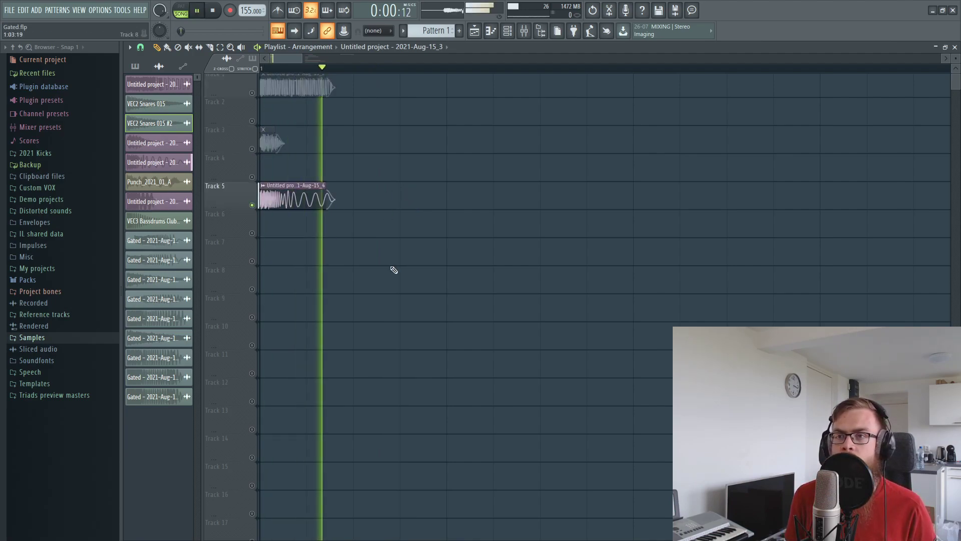
key(space)
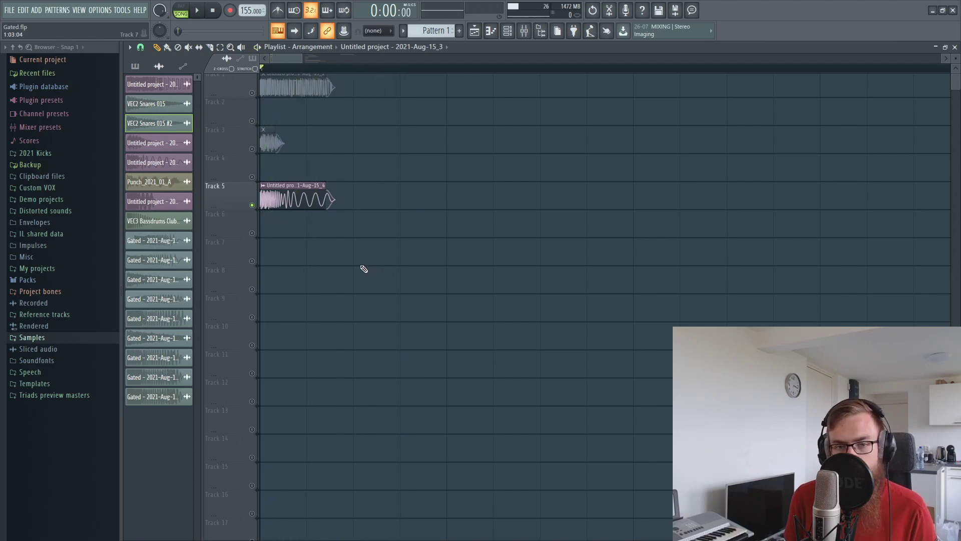
Examine the pitch curve of the Kick 2 channel and return to the playlist.
click(507, 31)
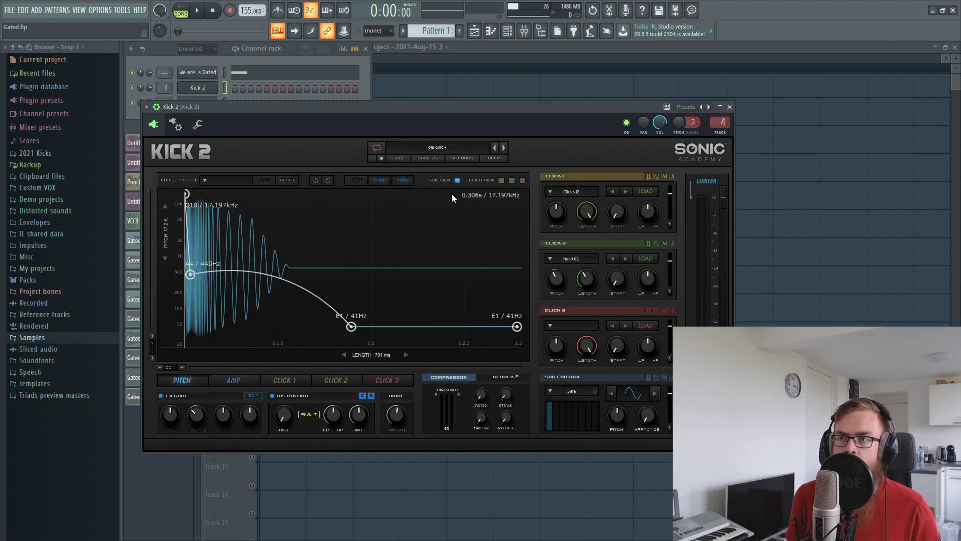
click(476, 55)
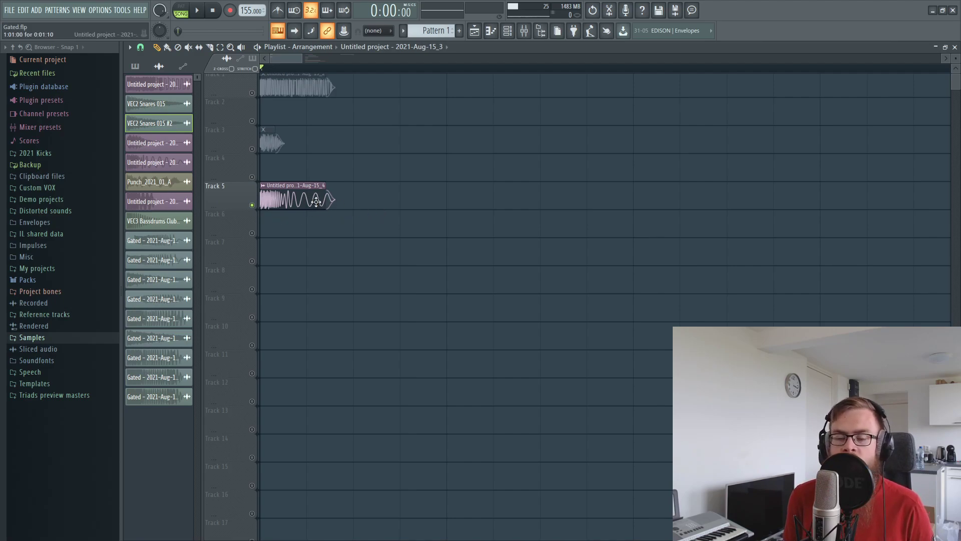
Unmute Tracks 1 and 3 so they sound together with Track 5.
click(252, 93)
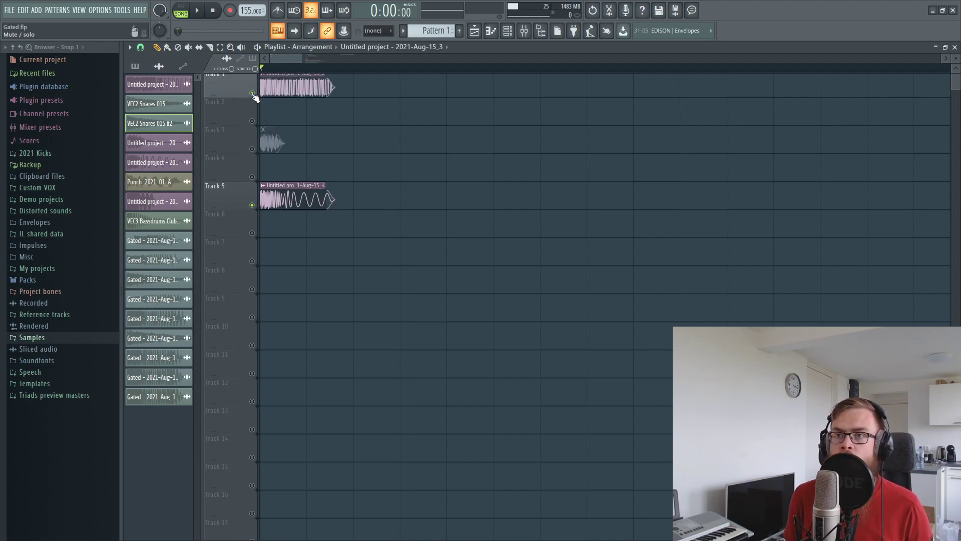
click(252, 149)
scroll(466, 146, up, 1)
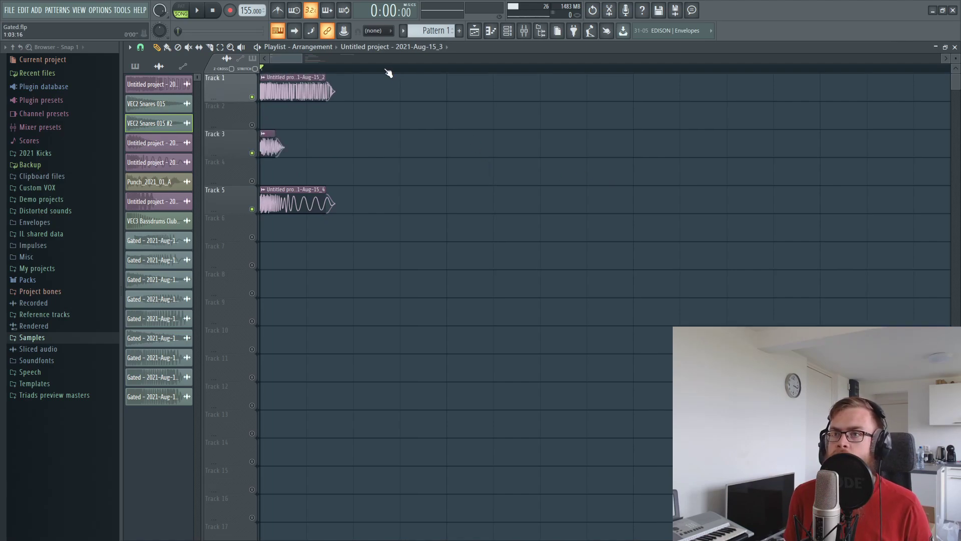
Focus on the clips at bar 2 and mute Tracks 5 and 3, leaving only Track 1 active.
scroll(385, 70, down, 4)
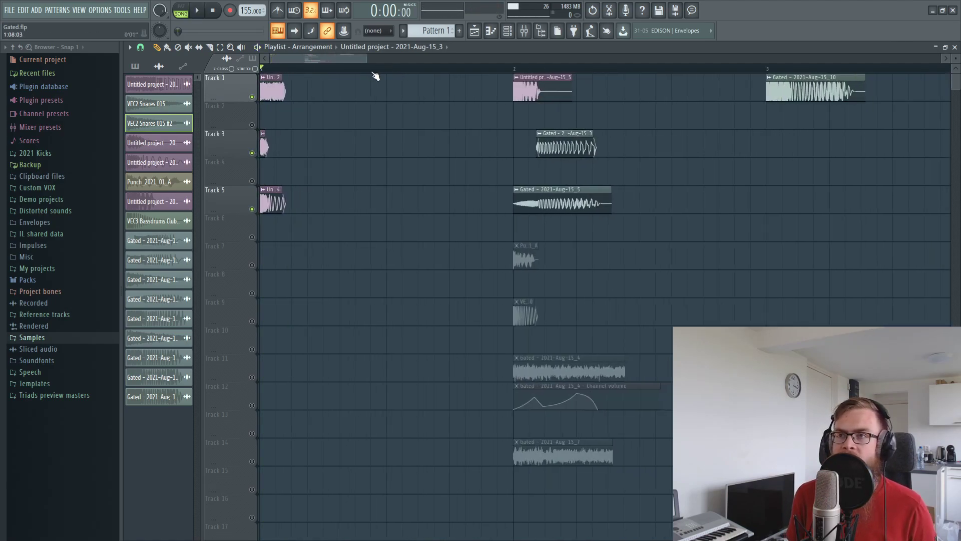
drag(312, 57, 325, 64)
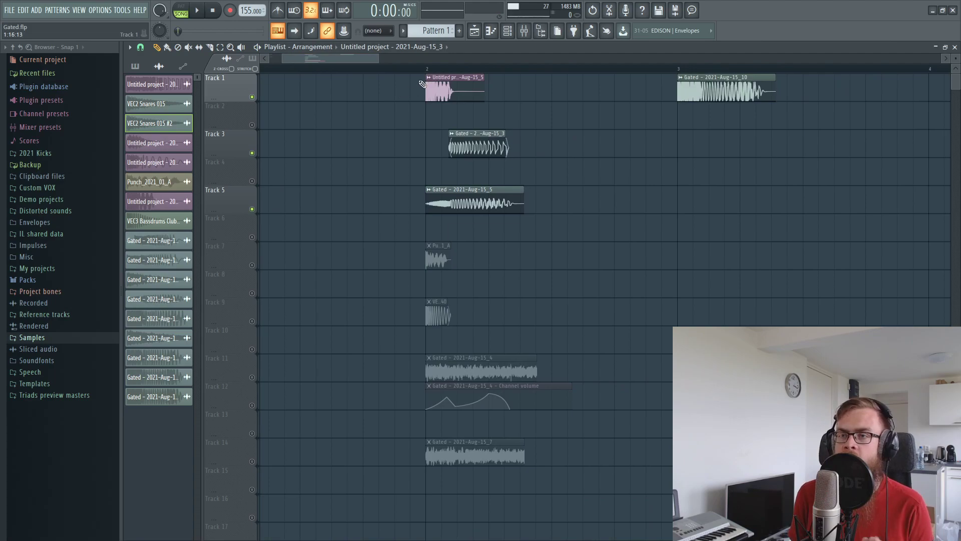
scroll(436, 78, up, 4)
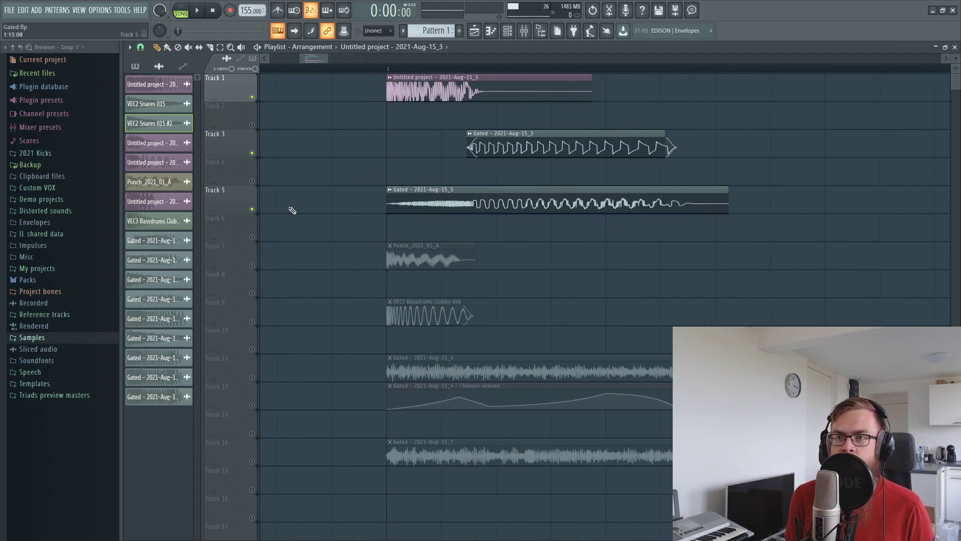
click(252, 208)
click(251, 152)
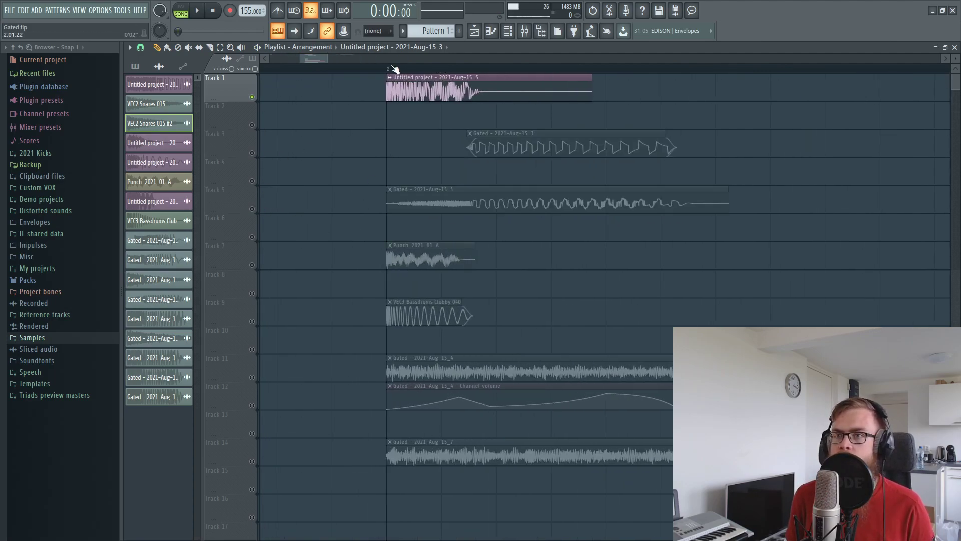
Select the time range of the Track 1 clip at bar 2 and check the clip's mixer insert for effects.
double_click(391, 79)
click(525, 31)
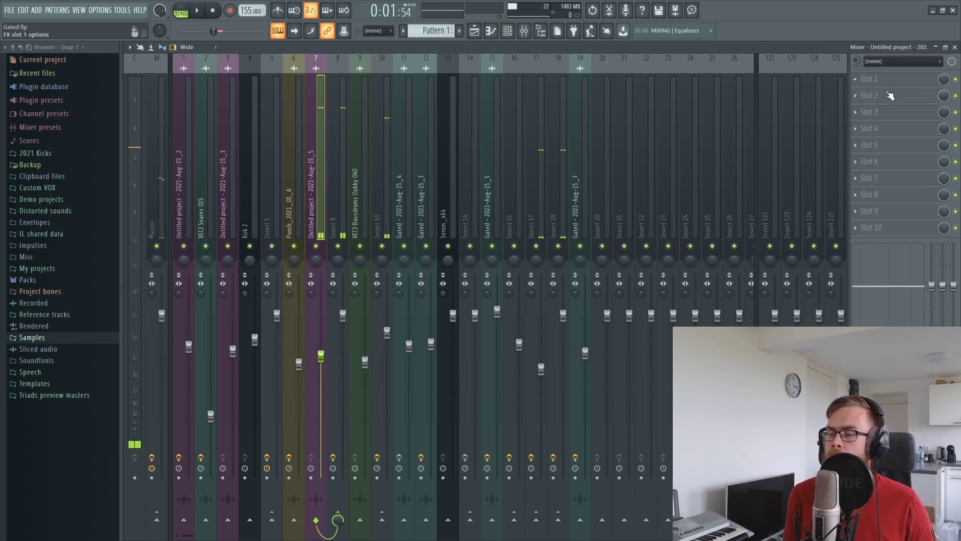
click(475, 31)
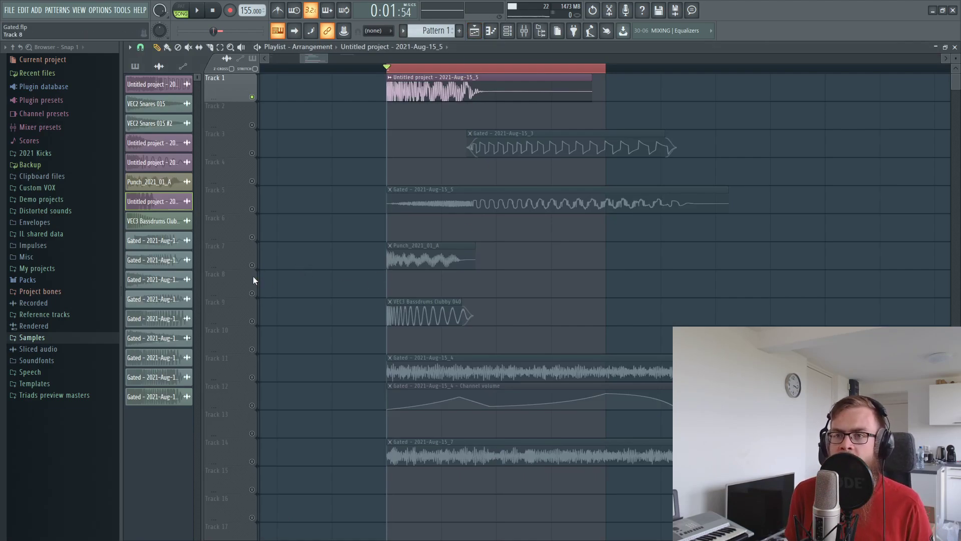
Solo Track 7, play back its Punch_2021_01_A clip and inspect the sample's channel settings.
click(393, 255)
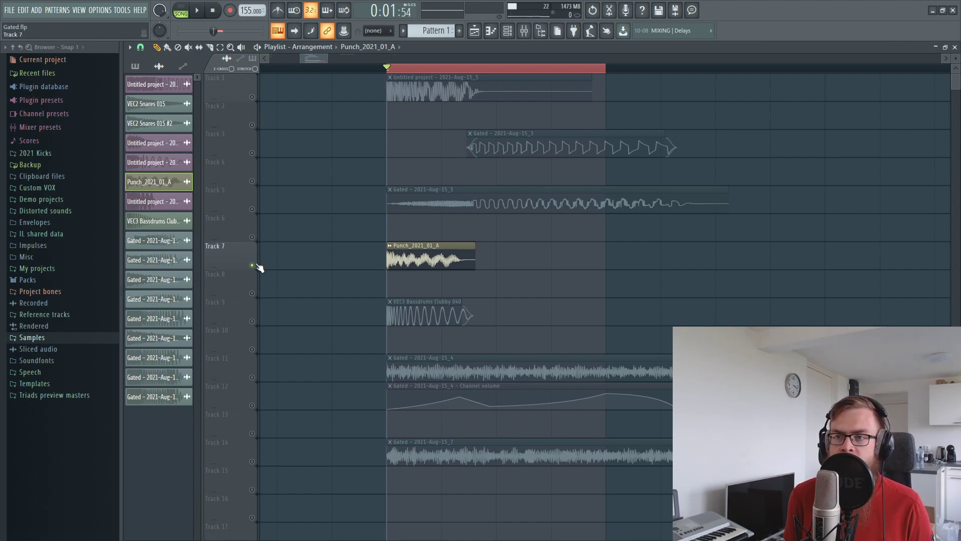
key(space)
key(space)
double_click(405, 258)
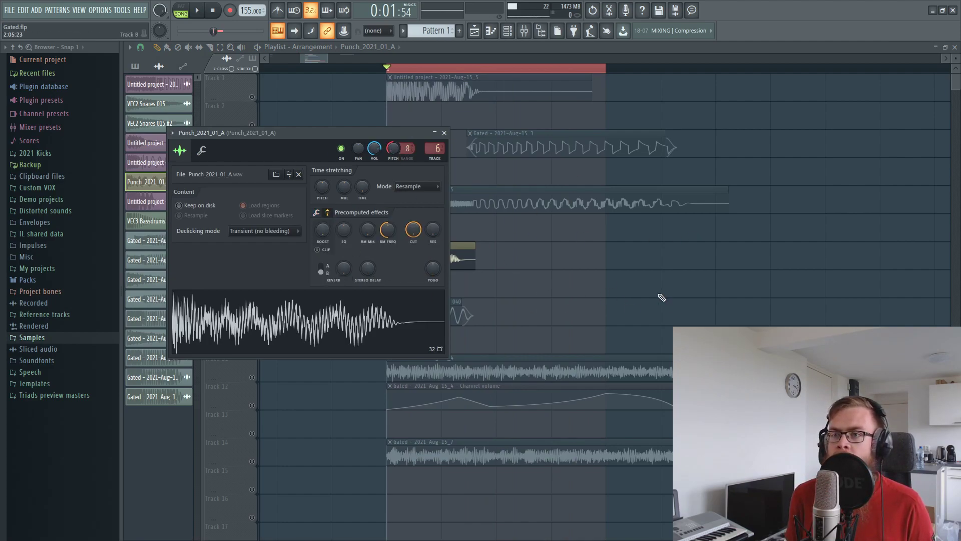
key(Escape)
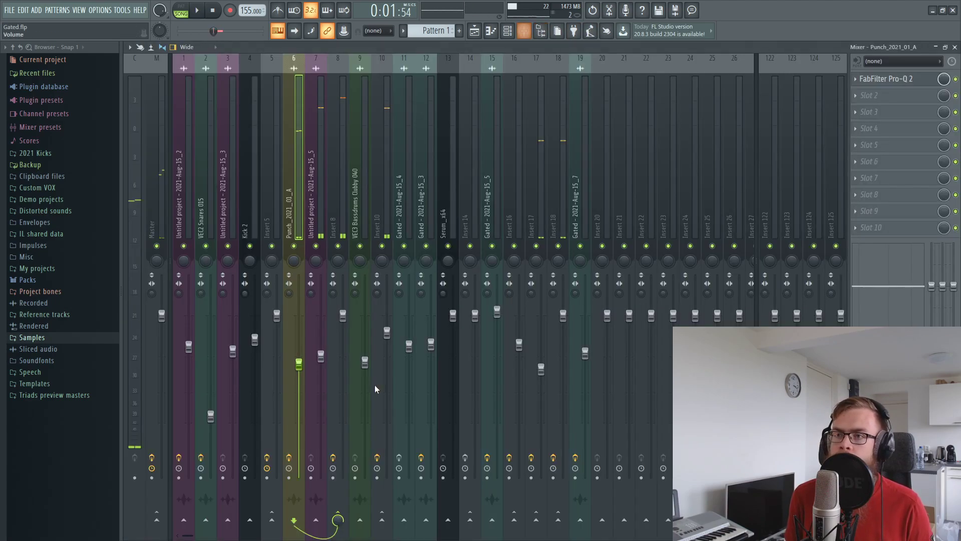
Compare the layered punch with and without the Punch_2021_01_A mixer insert during playback.
click(524, 31)
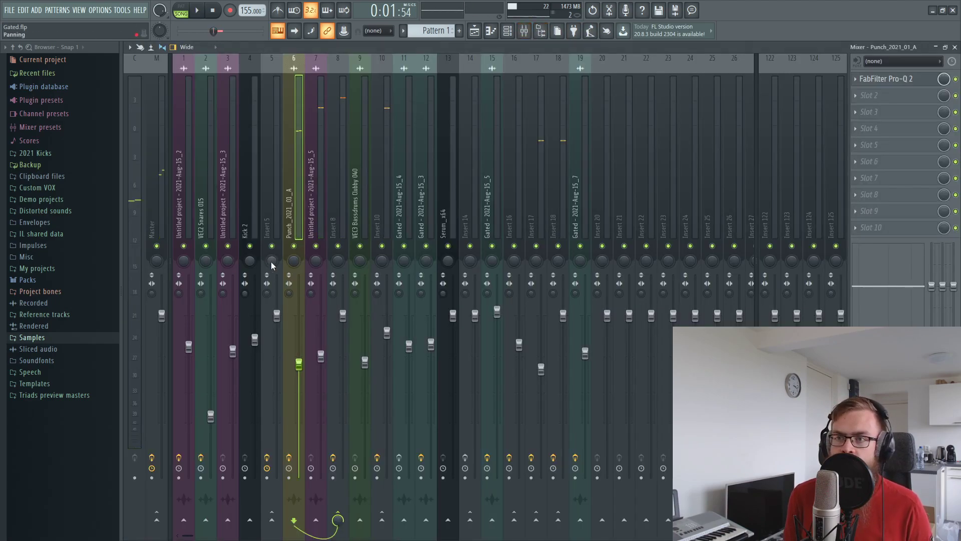
click(295, 246)
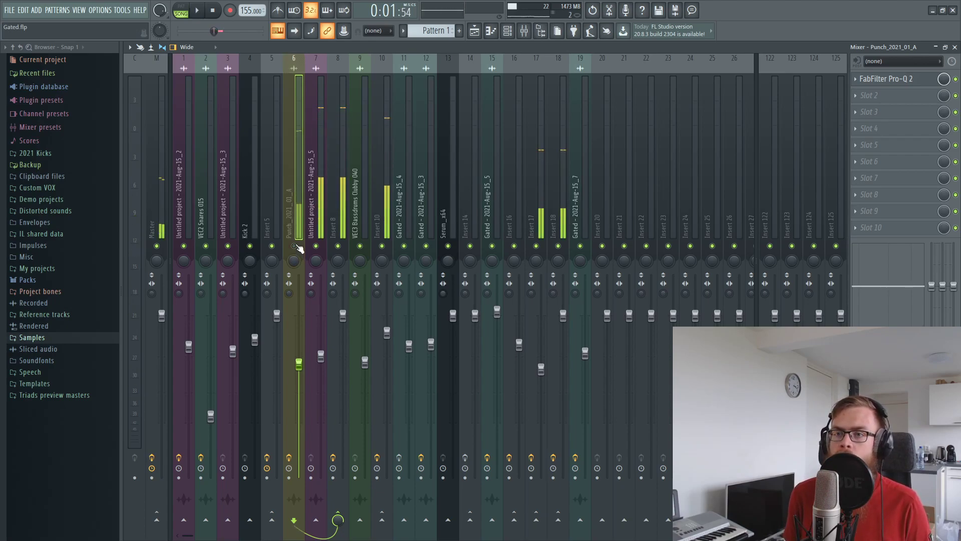
click(295, 245)
key(space)
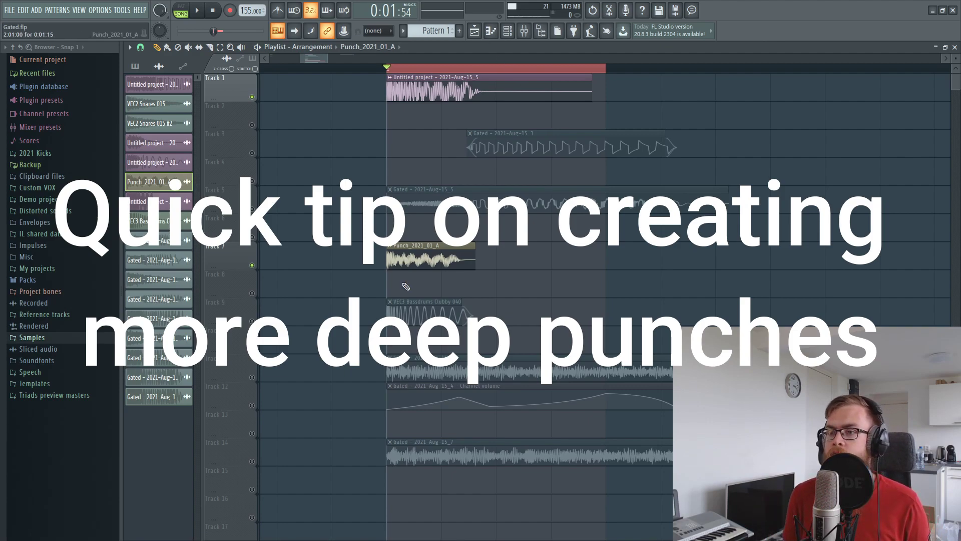
Unmute Track 9 so the VEC3 Bassdrums Clubby 040 clip sounds together with Tracks 1 and 7.
right_click(256, 356)
click(234, 322)
click(251, 320)
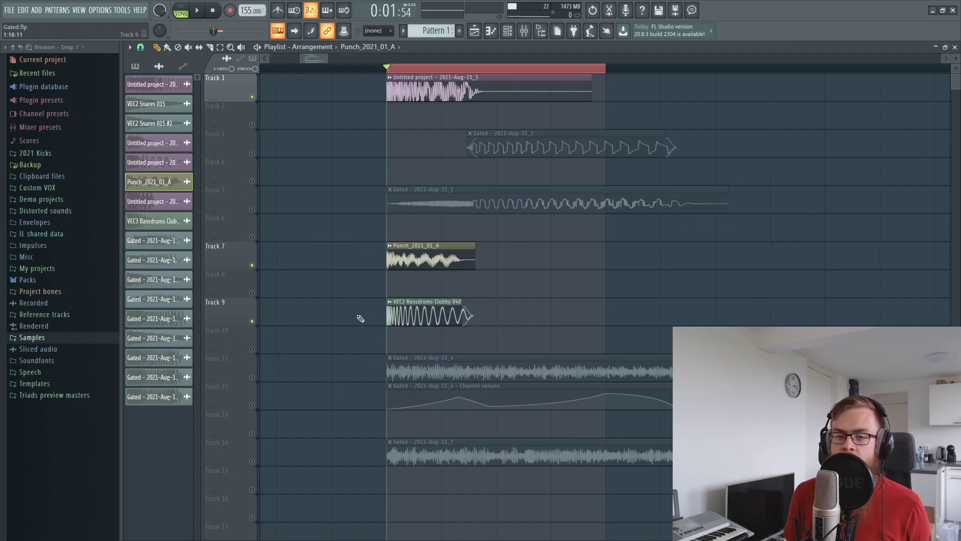
Compare the punch layers with and without the VEC3 Bassdrums Clubby 040 mixer insert during playback.
click(524, 32)
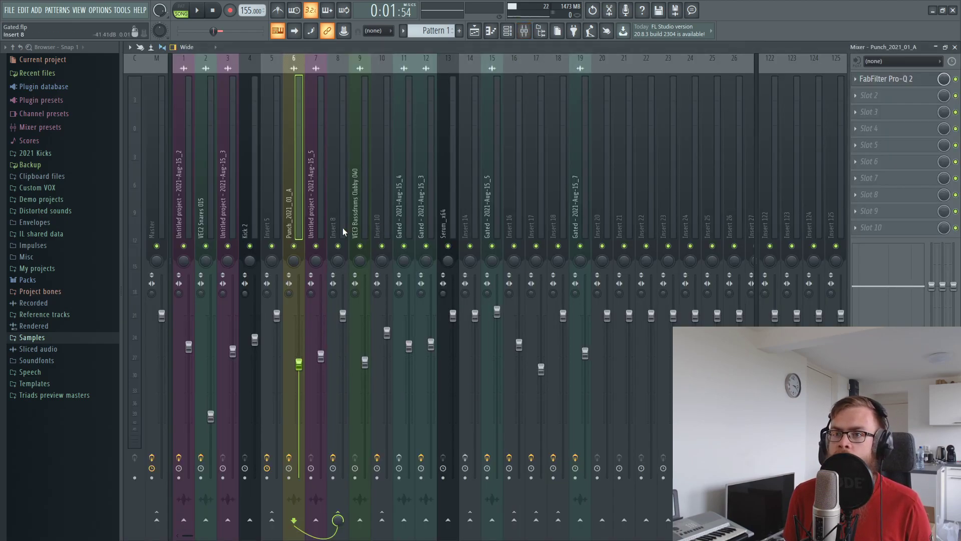
click(357, 223)
key(space)
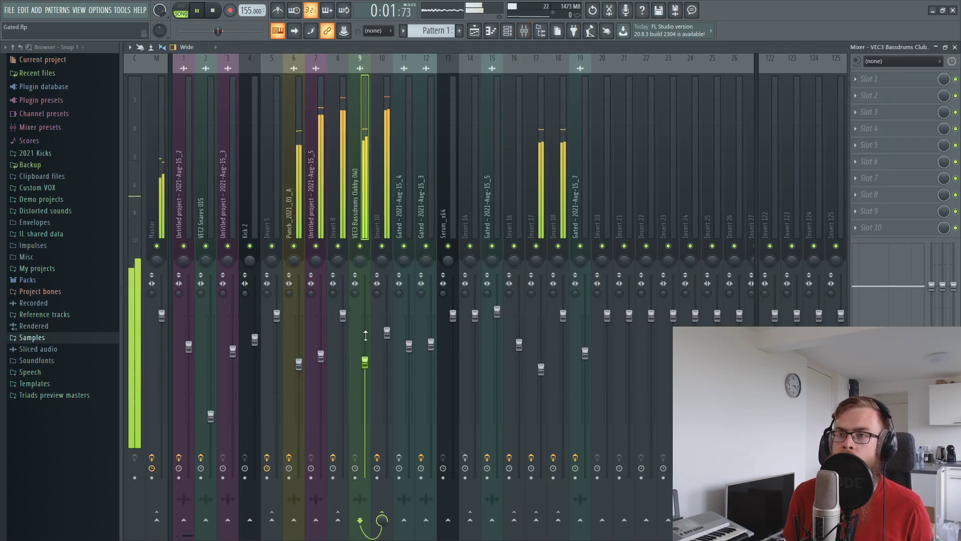
click(360, 245)
key(space)
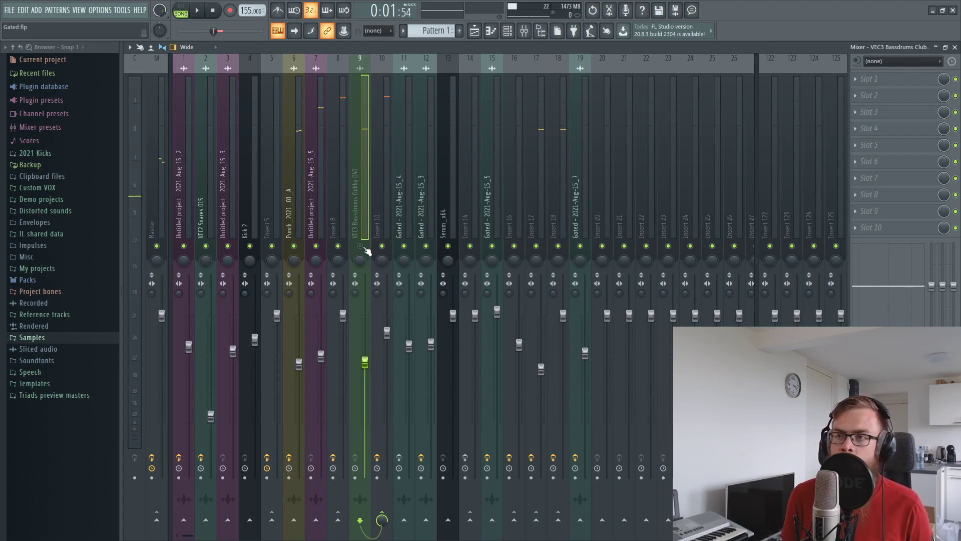
click(361, 246)
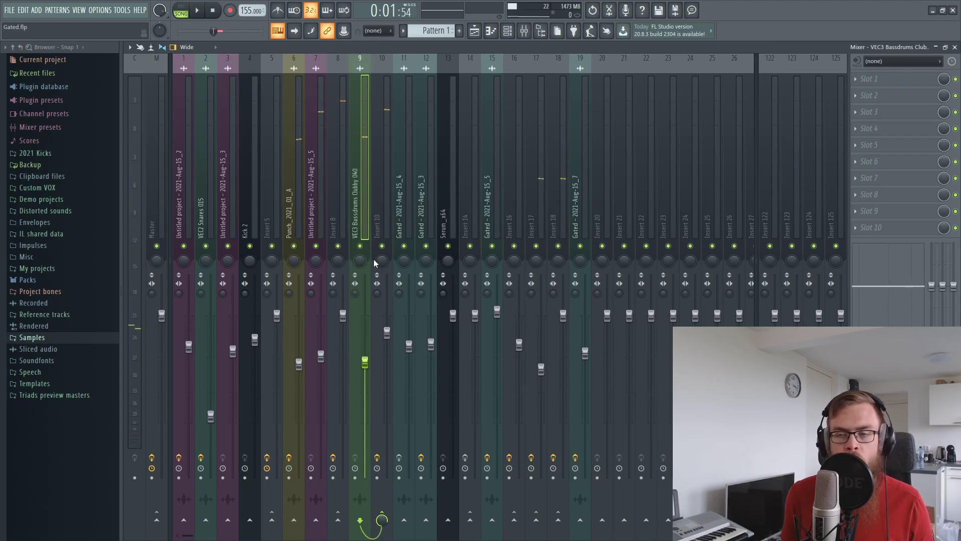
Enable Misstortion 2 and FabFilter Pro-Q 2 on Insert 10 and review the EQ curve during playback.
click(375, 120)
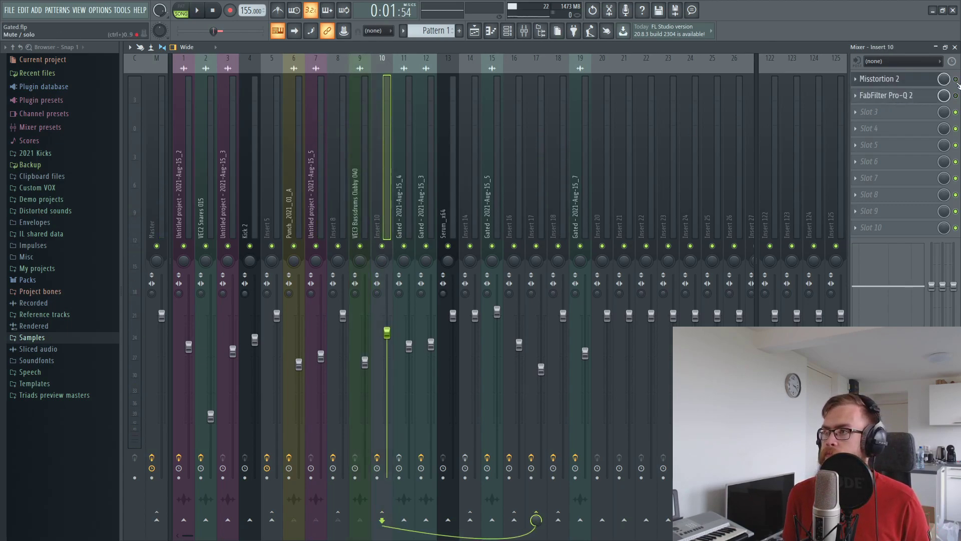
click(891, 95)
click(891, 96)
click(891, 95)
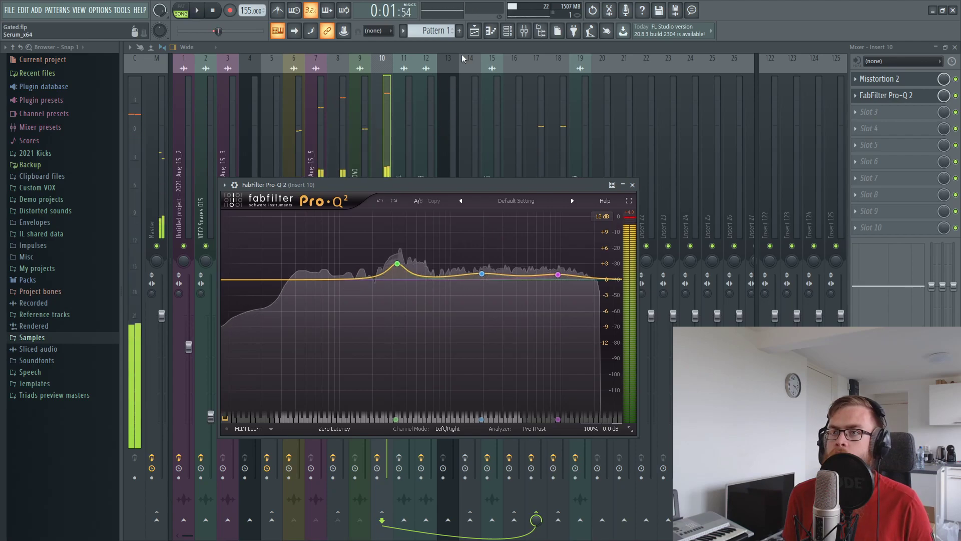
click(475, 31)
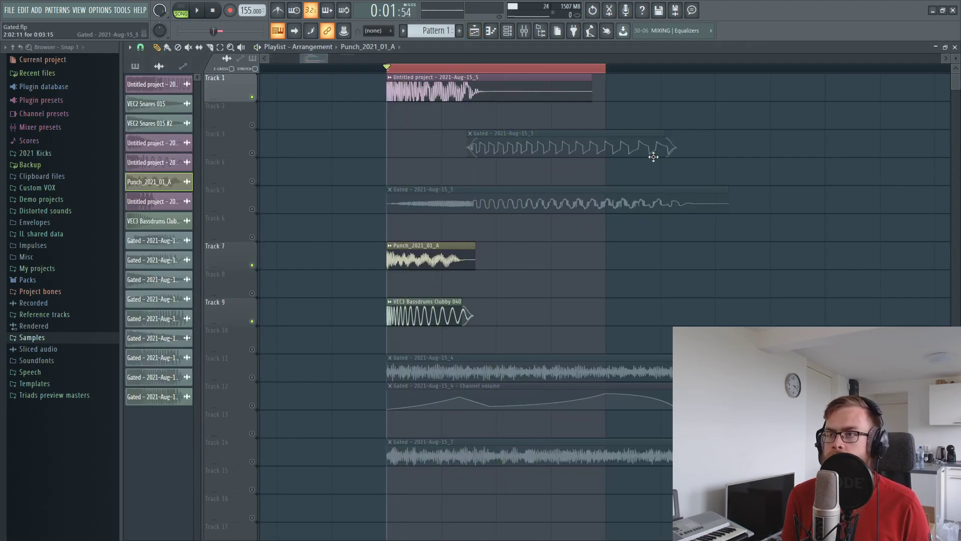
Examine the FabFilter Pro-Q 2 curve on Insert 17 and the effect chain of Insert 14.
click(524, 31)
click(526, 210)
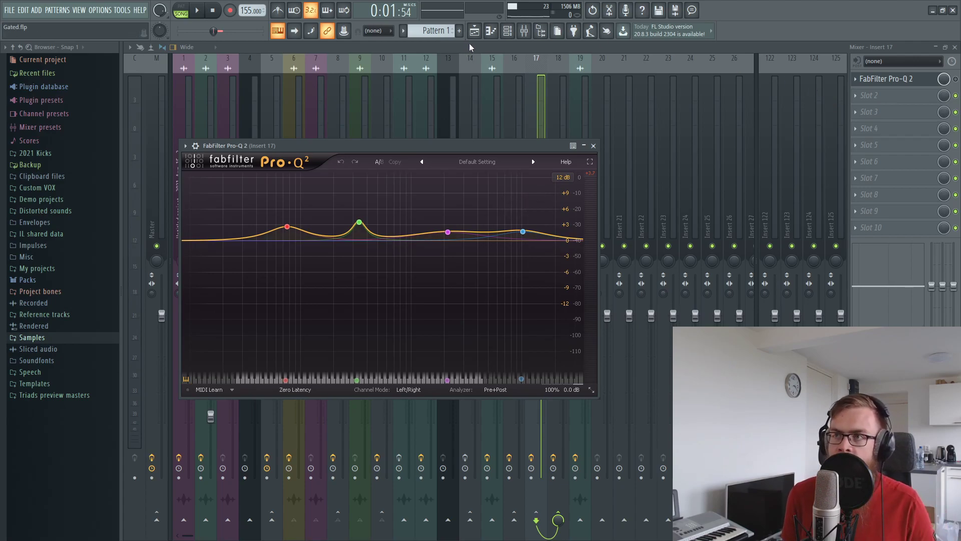
click(471, 58)
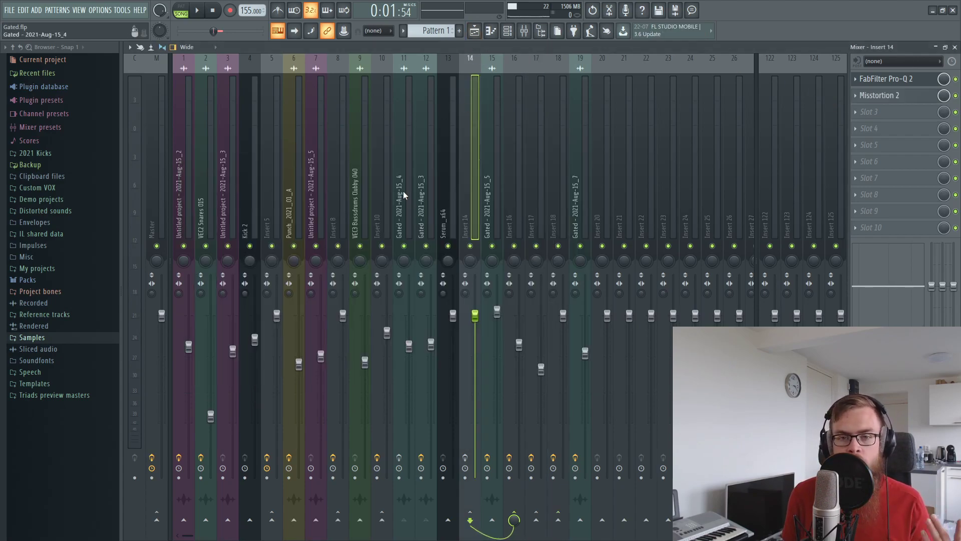
key(F5)
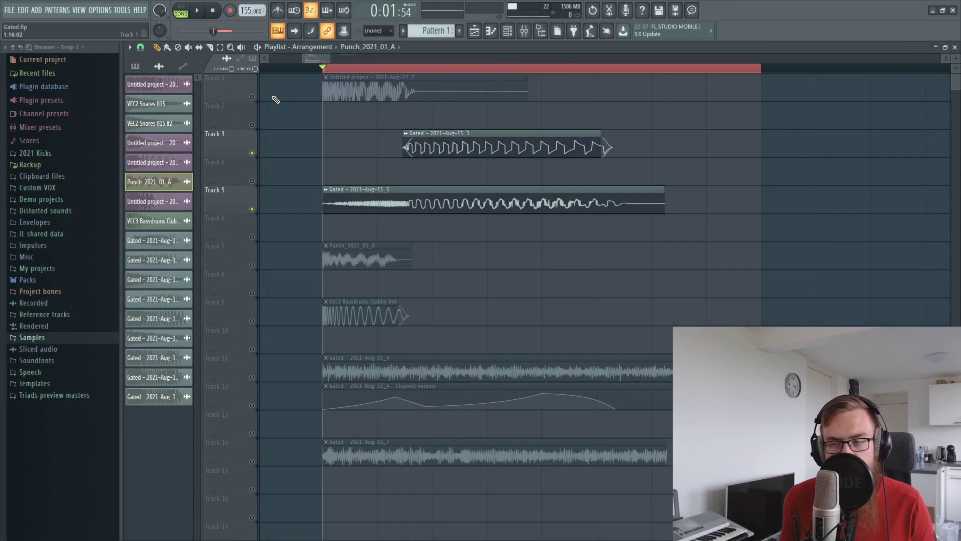
click(524, 30)
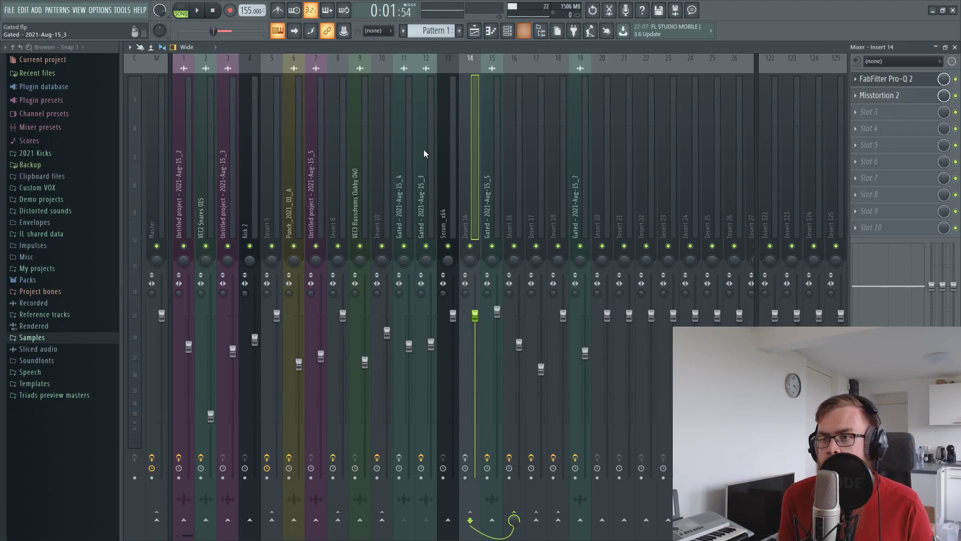
click(474, 30)
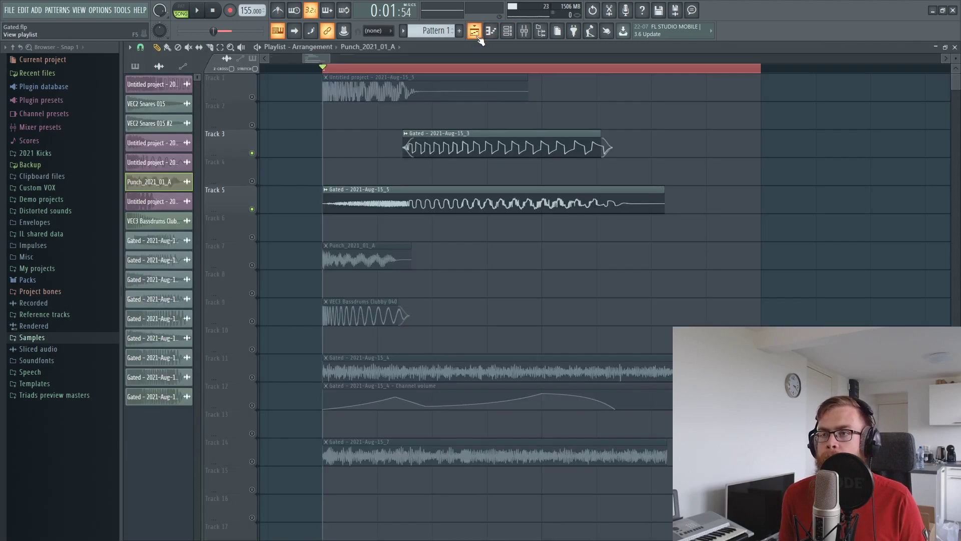
click(521, 34)
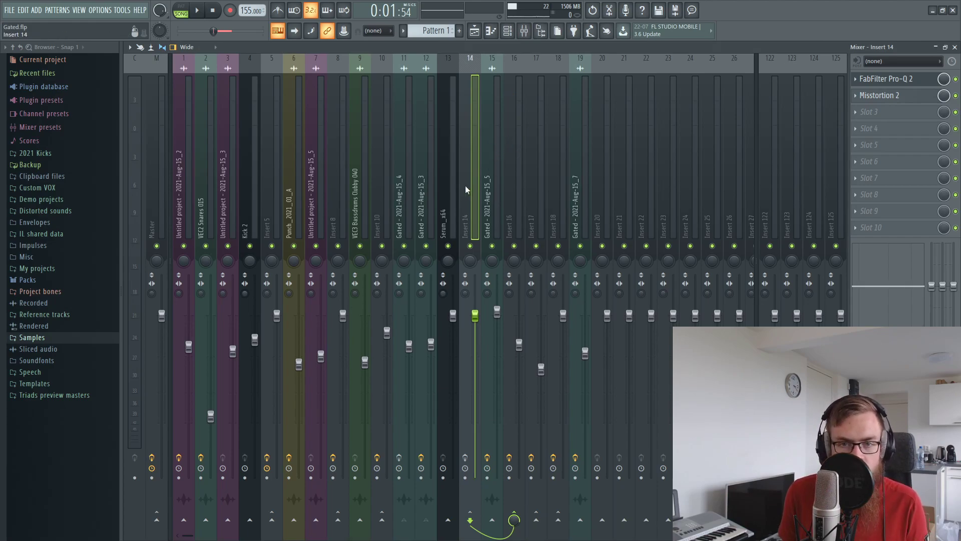
key(F5)
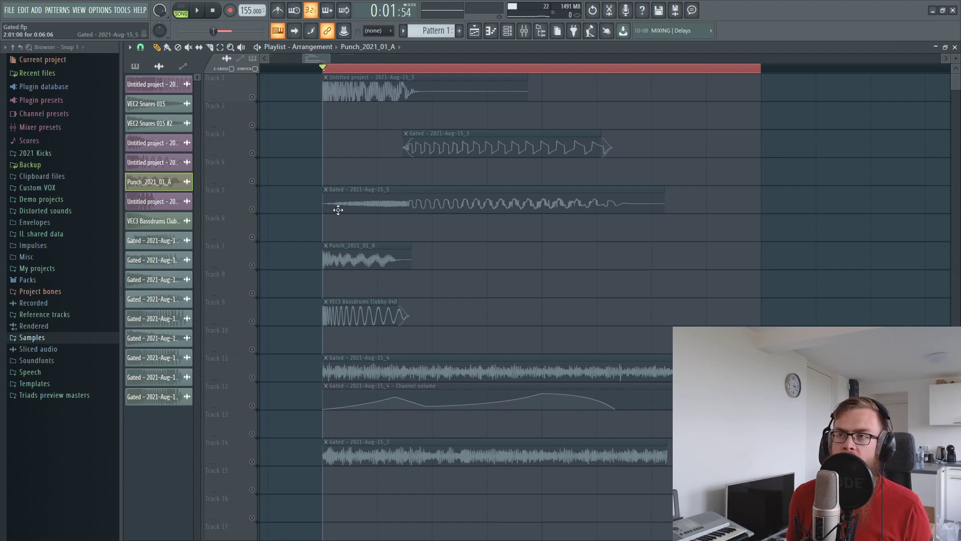
Unmute Tracks 1, 7 and 9 in the playlist so the three punch layers sound together.
click(252, 97)
click(251, 268)
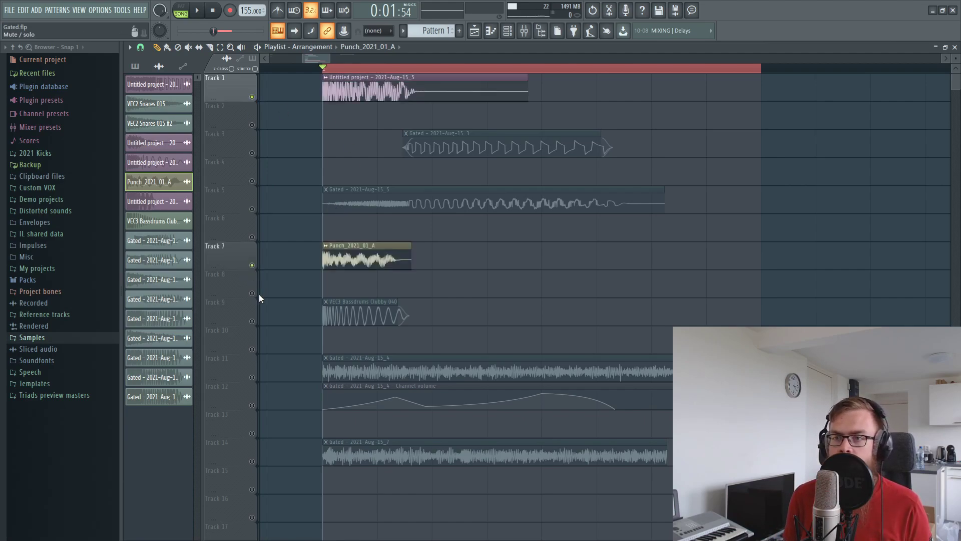
click(252, 321)
Review the first Disperser on the Gated - 2021-Aug-15_4 insert and enable it.
click(524, 31)
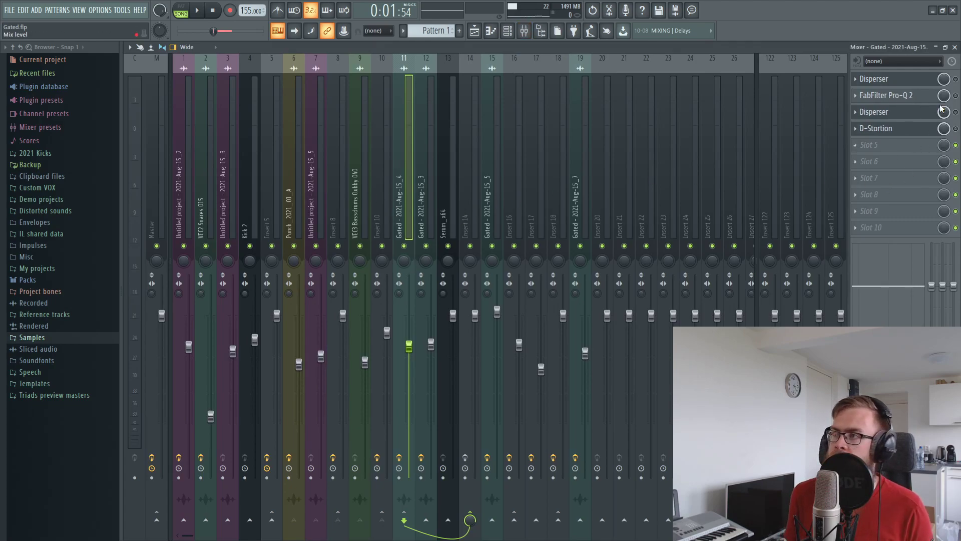
click(921, 80)
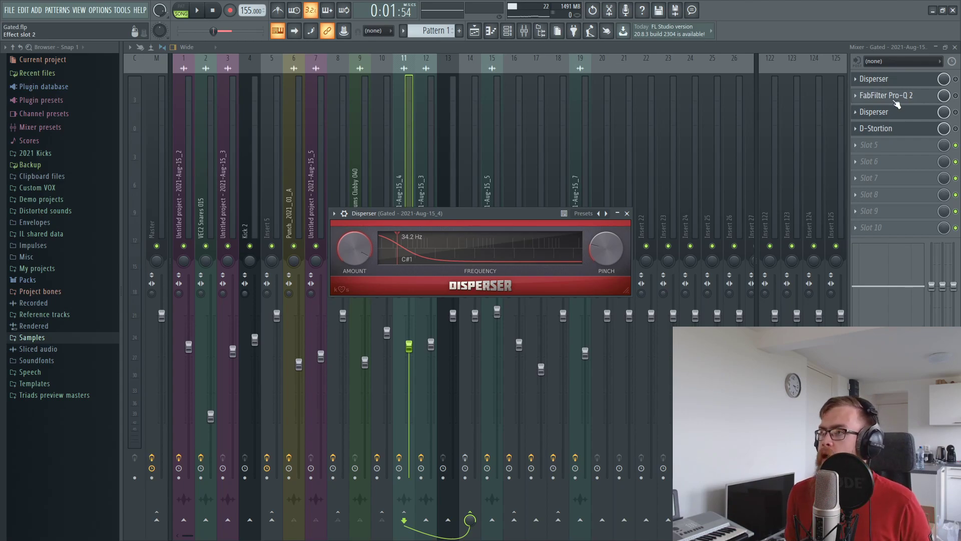
key(Escape)
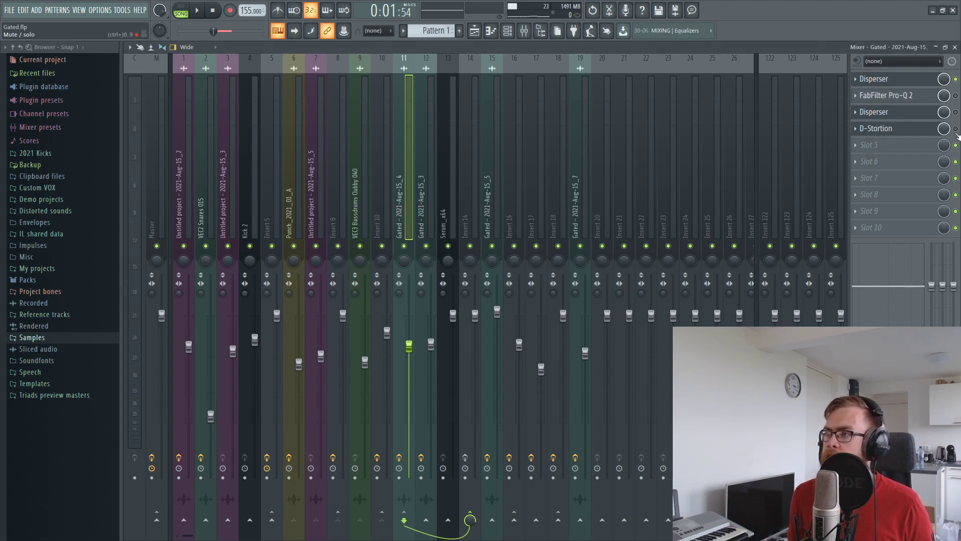
Enable D-Stortion on the Gated - 2021-Aug-15_4 insert and review its settings while playing back the layers.
click(882, 129)
drag(406, 171, 484, 227)
key(space)
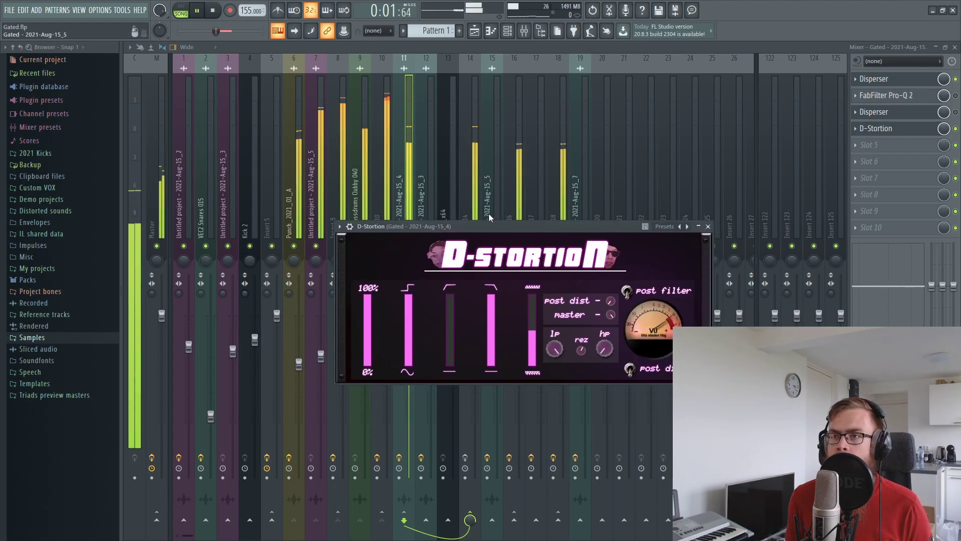
key(space)
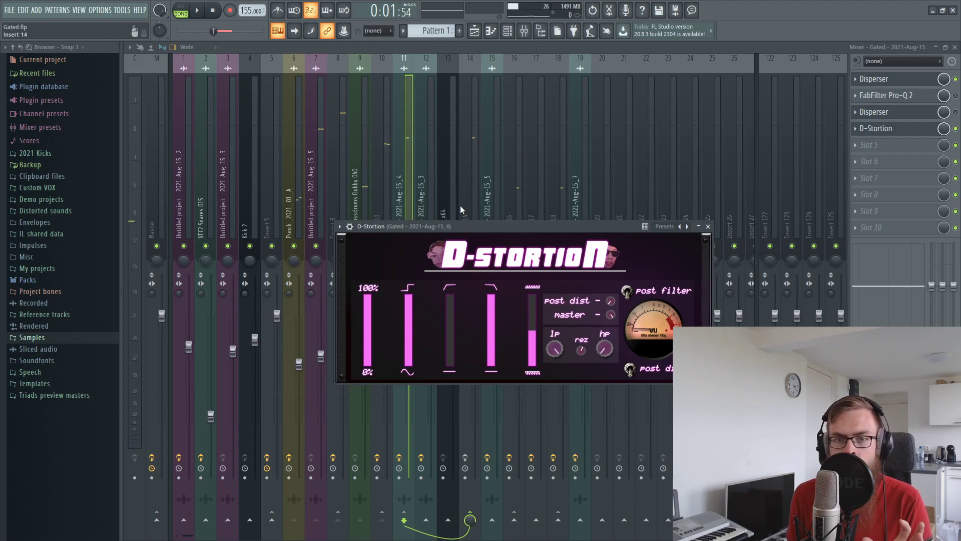
Enable FabFilter Pro-Q 2 on the Gated - 2021-Aug-15_4 insert and review its high-cut curve during playback.
click(929, 100)
click(896, 95)
click(896, 95)
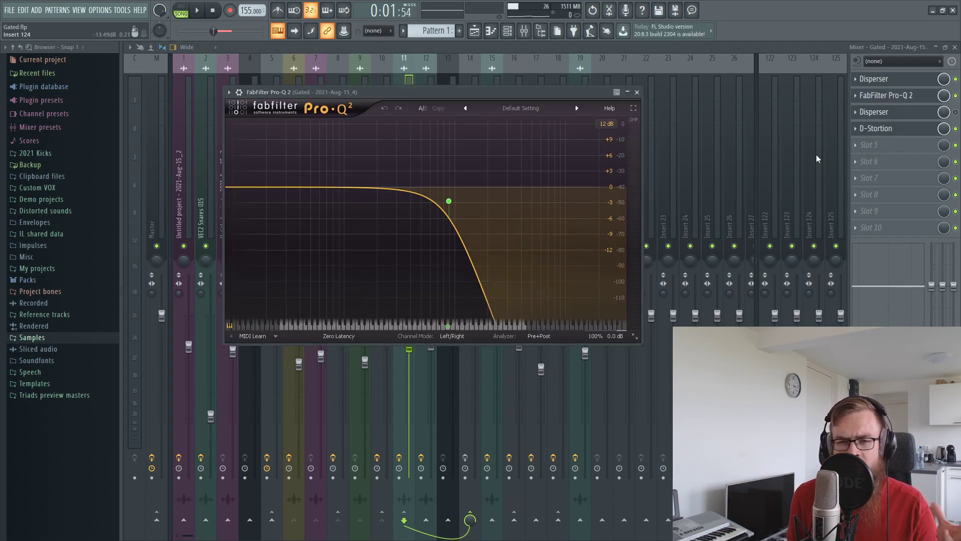
key(space)
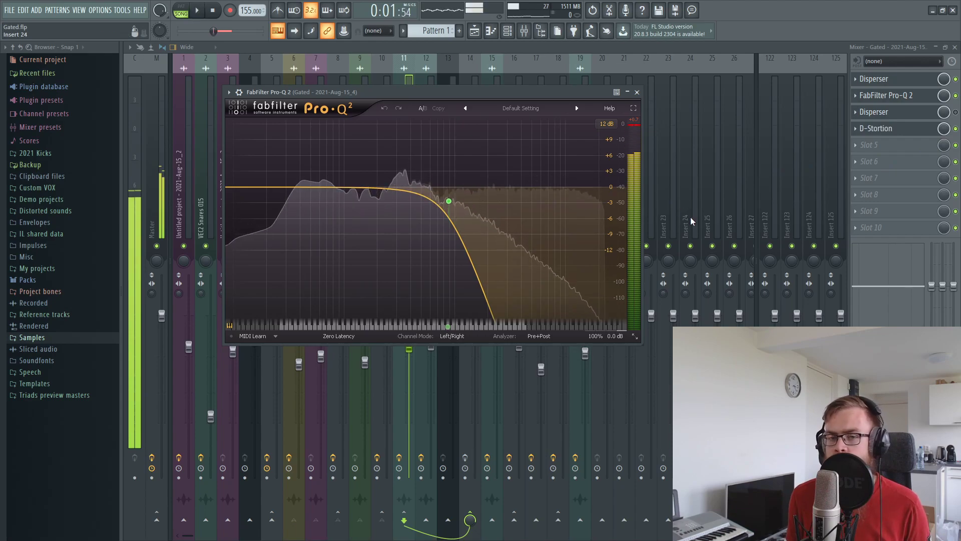
key(space)
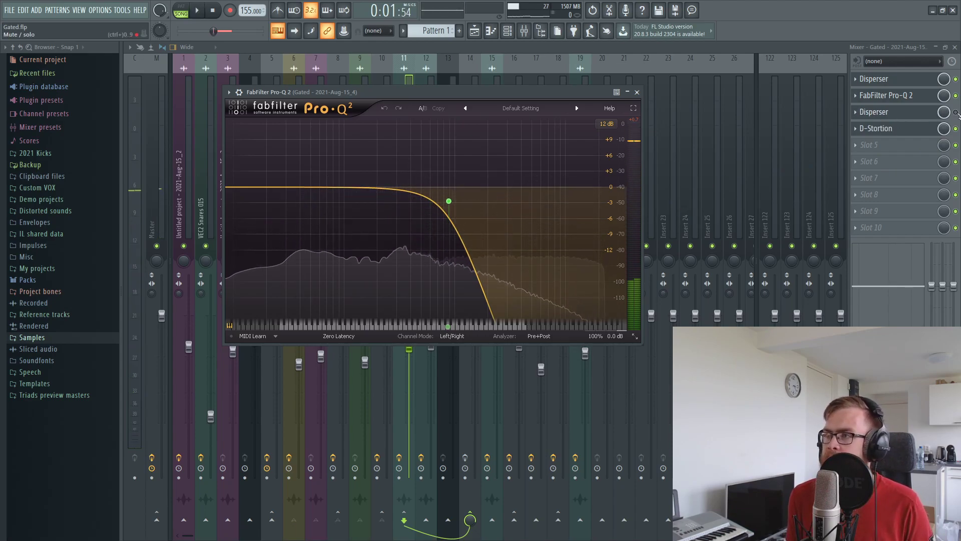
key(Escape)
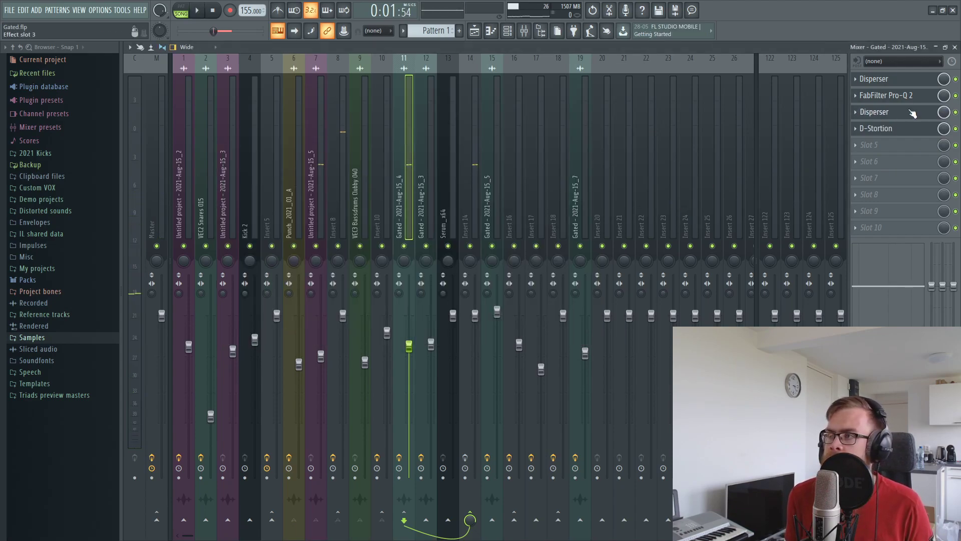
Examine the second Disperser on the Gated - 2021-Aug-15_4 insert while playing back the layers.
click(881, 111)
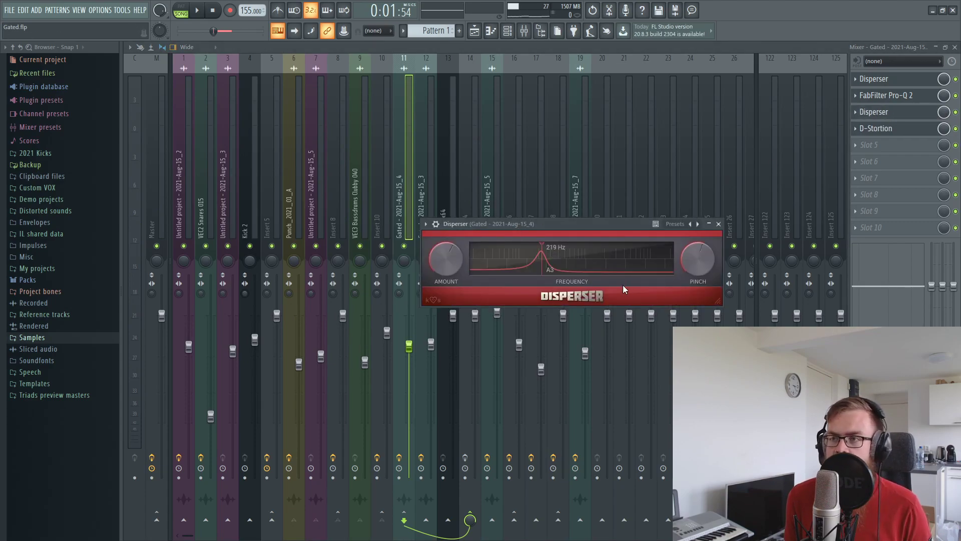
key(space)
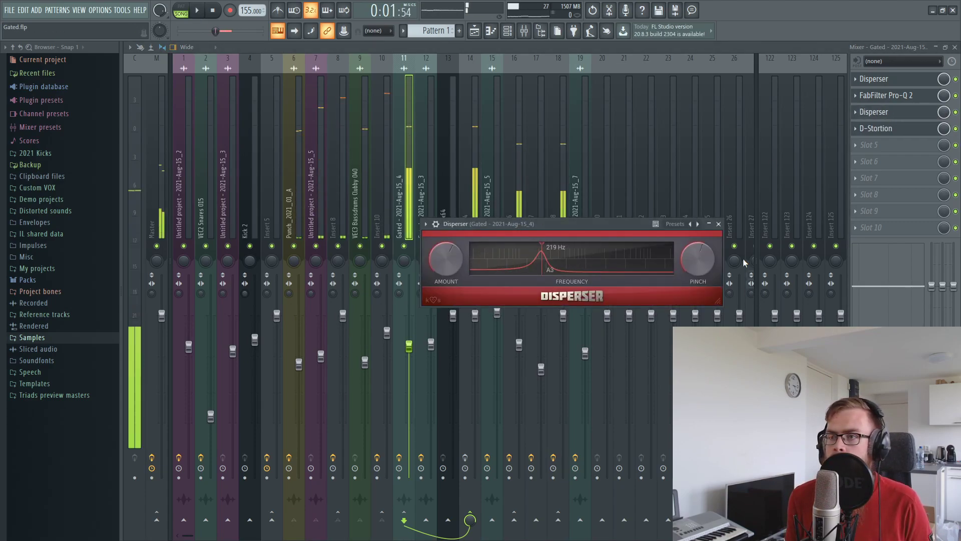
Solo Track 3 in the playlist and play back the extended Gated - 2021-Aug-15_3 tail clip.
key(F5)
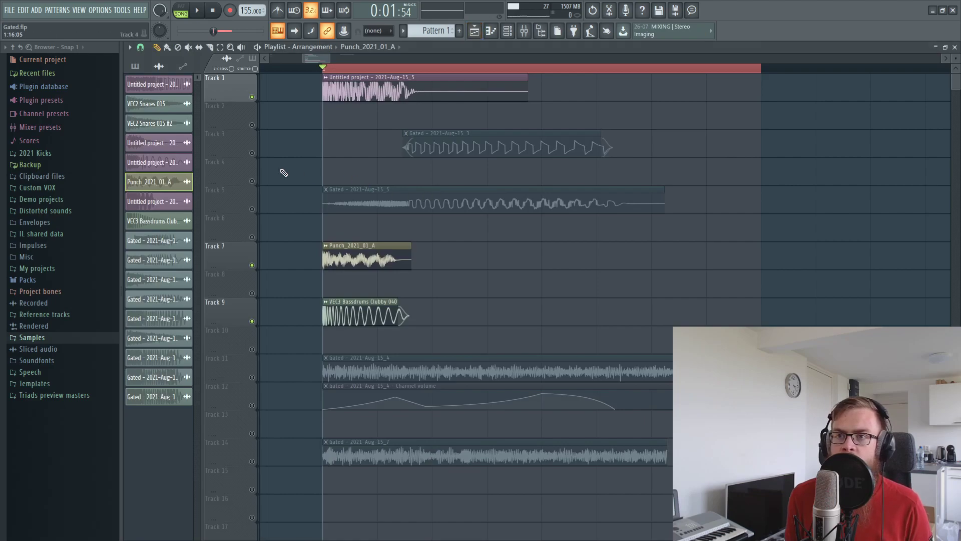
key(space)
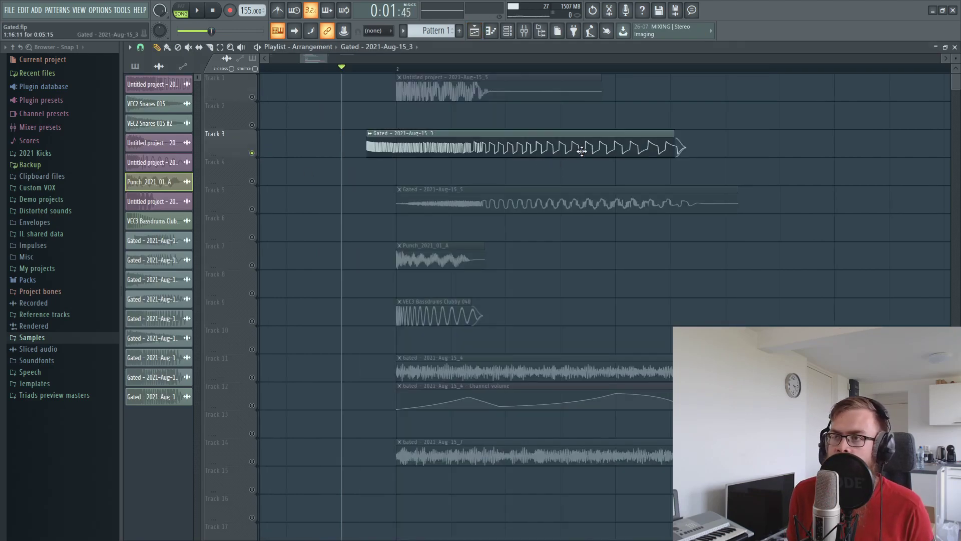
key(space)
key(space)
key(space)
key(space)
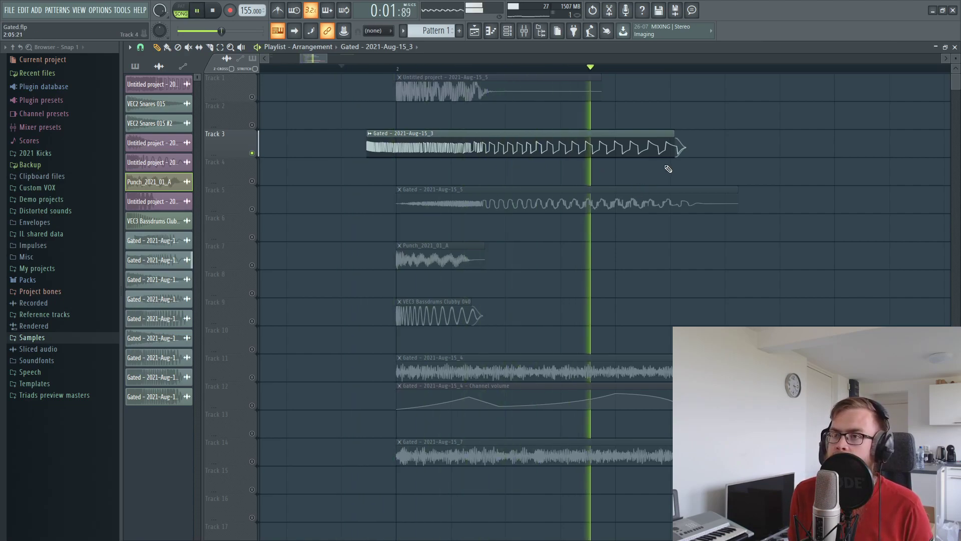
Trim the start of the Gated - 2021-Aug-15_3 clip to where the punch ends and check its mixer insert.
drag(368, 145, 477, 138)
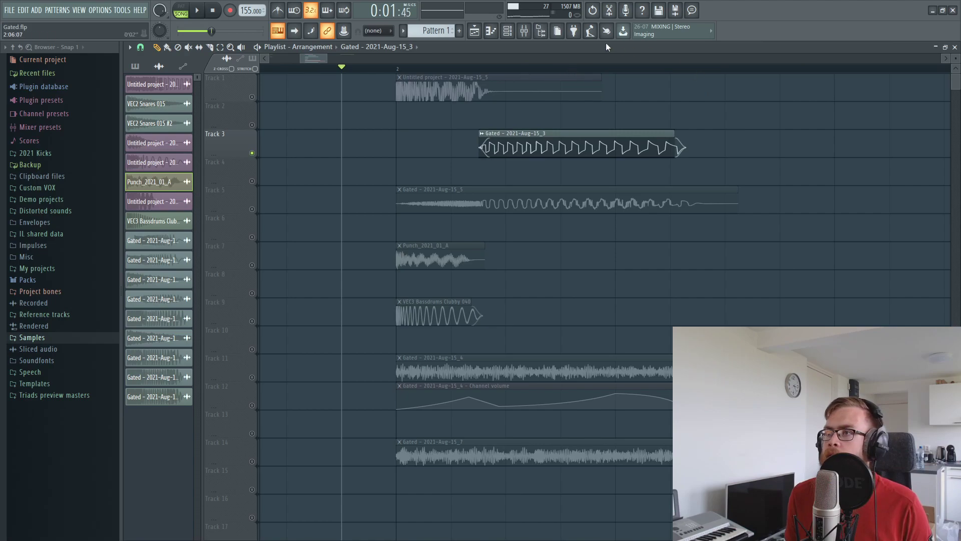
click(524, 30)
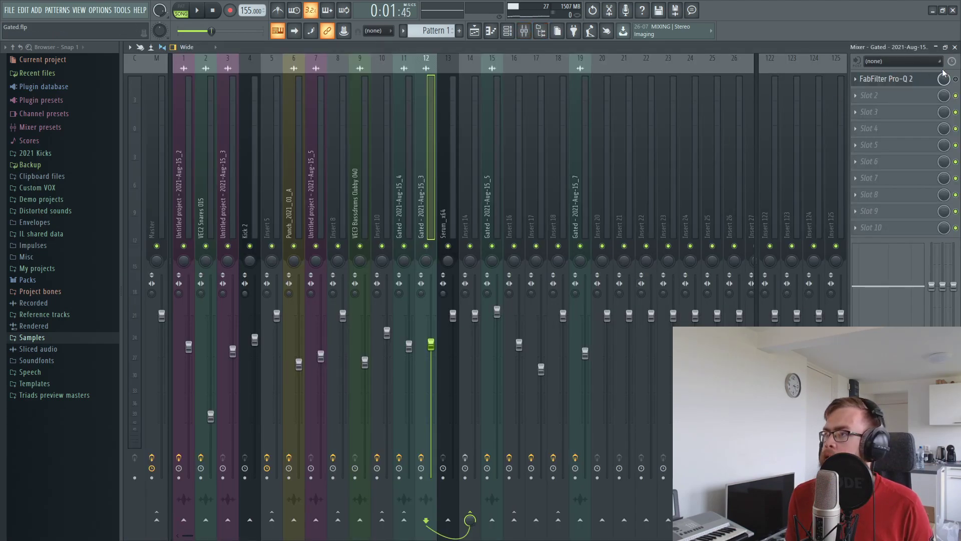
click(955, 47)
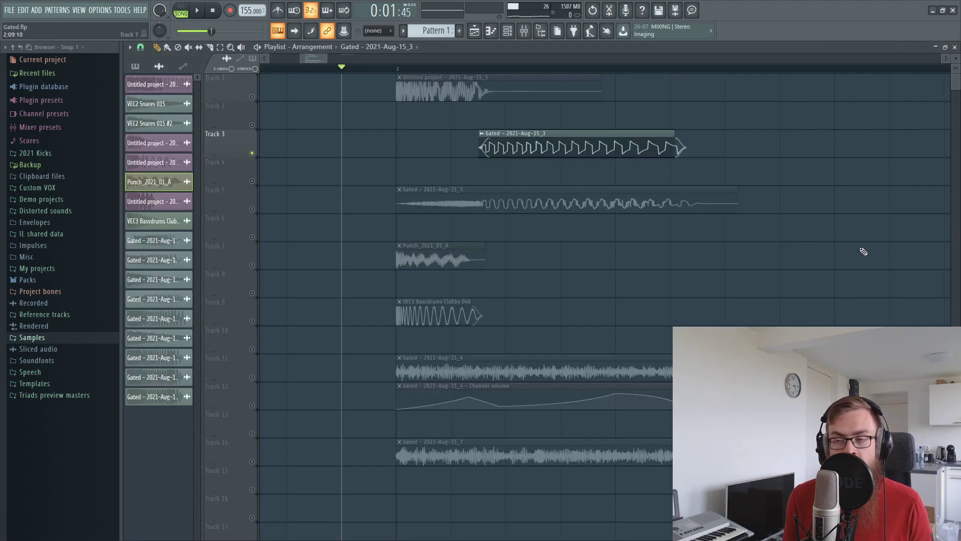
Play the Track 3 tail together with the punch layers on Tracks 1, 7 and 9.
key(space)
key(space)
key(space)
key(space)
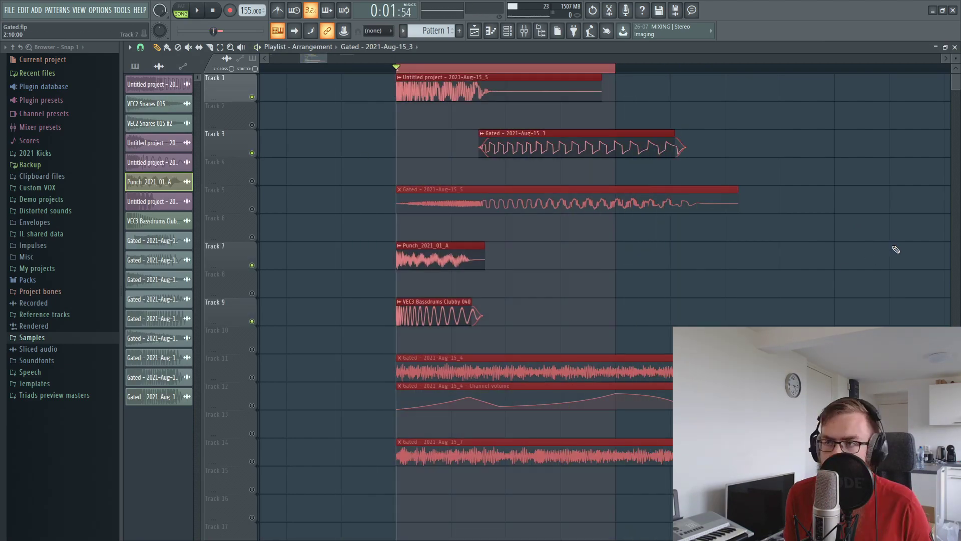
ctrl+click(897, 245)
key(space)
key(space)
Place a copy of the Gated - 2021-Aug-15_3 clip on Track 2 and delete it.
drag(534, 146, 534, 117)
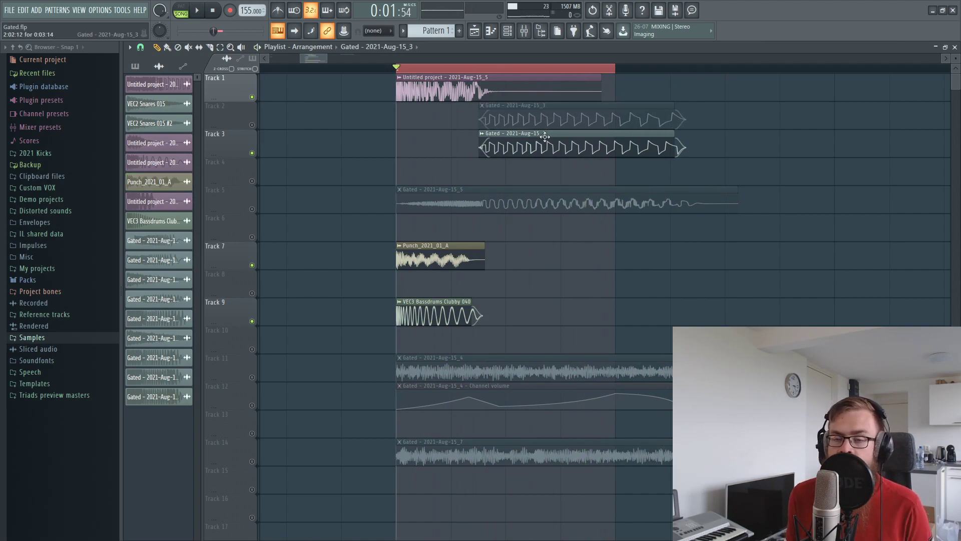
right_click(508, 118)
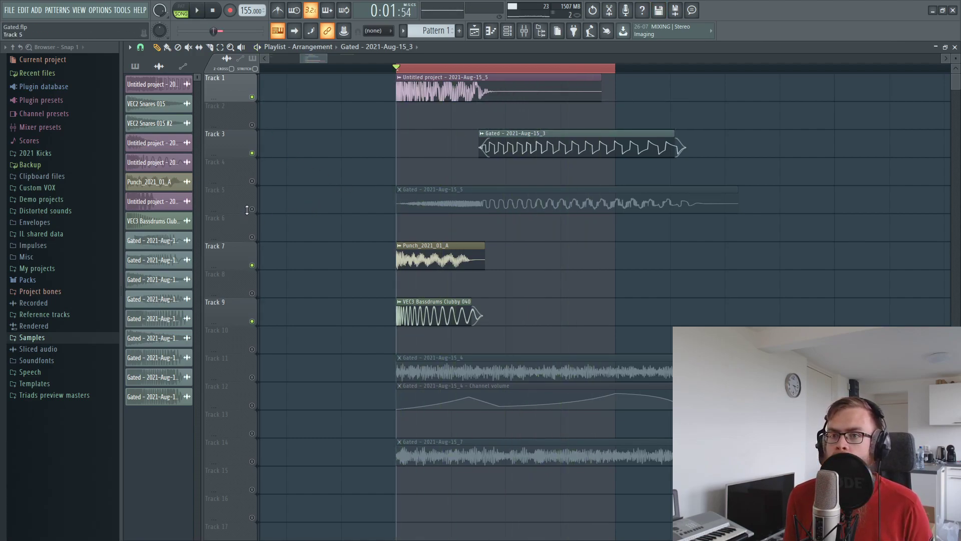
Solo the Track 11 noise layer with its volume automation, check its mixer insert and play it back.
ctrl+click(252, 377)
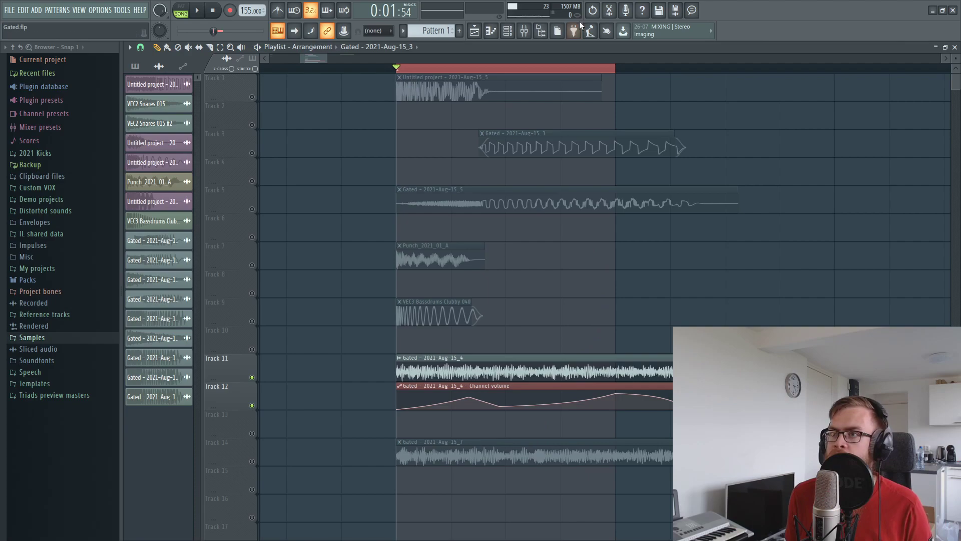
click(524, 31)
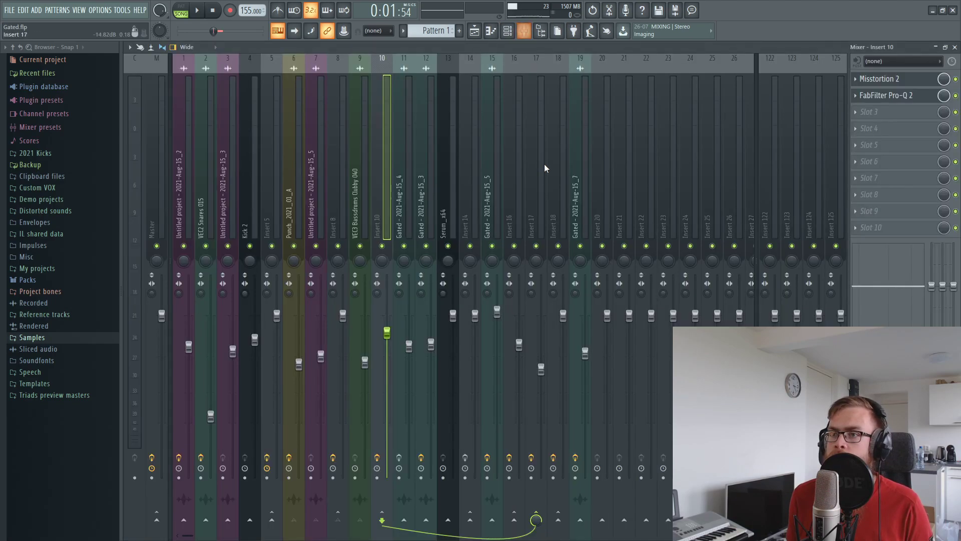
click(412, 187)
click(955, 47)
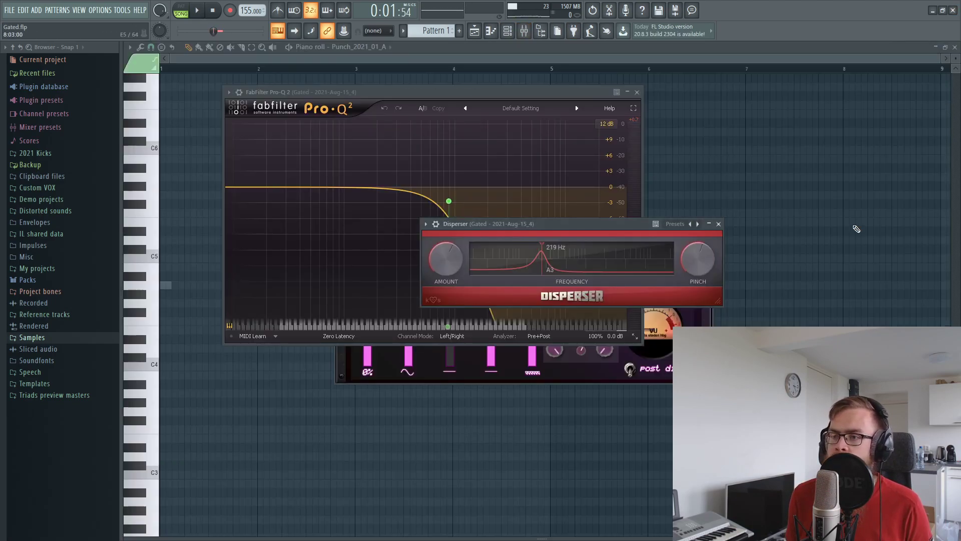
click(474, 30)
key(space)
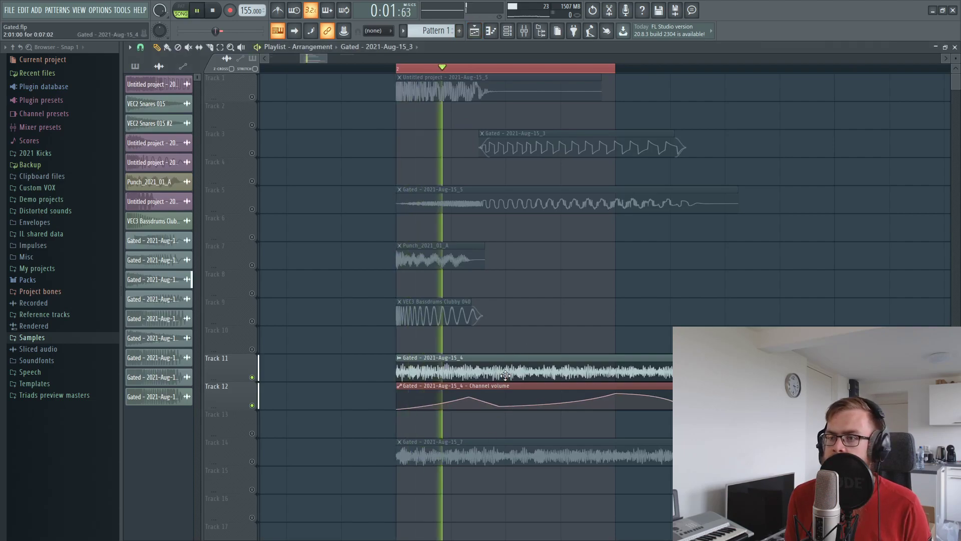
Unmute Track 3 to hear the tail with the noise layer, and extend the playback selection to 2.01.00–2.09.00.
click(252, 153)
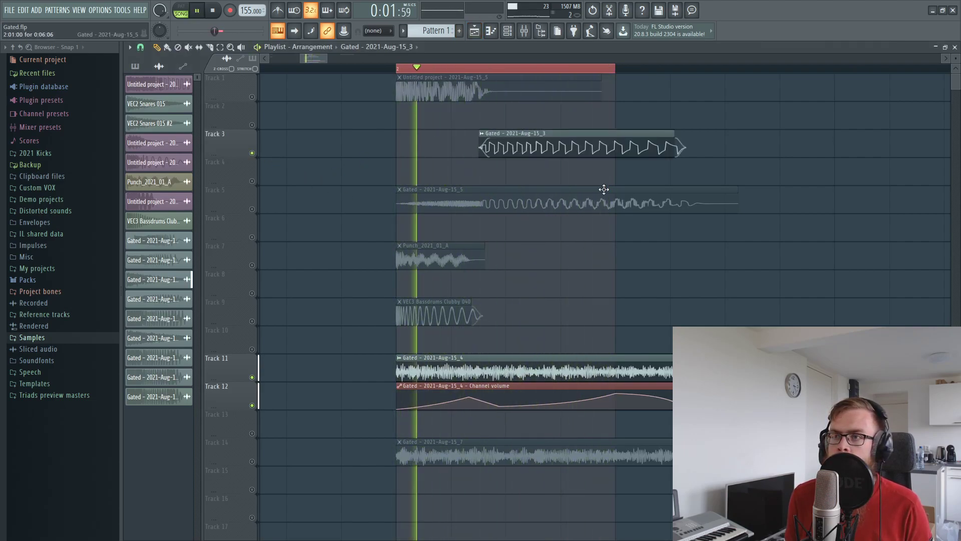
key(space)
key(ctrl+a)
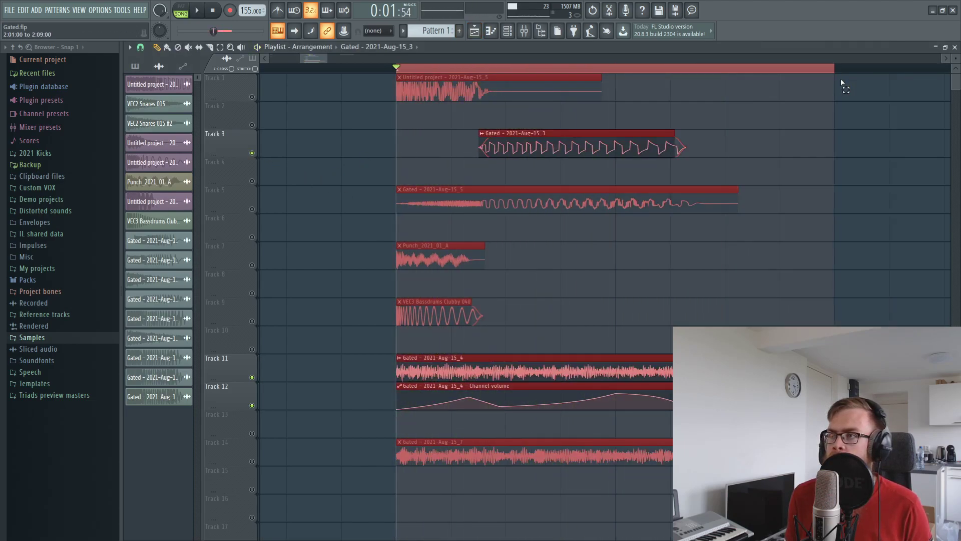
click(858, 168)
Enable FabFilter Pro-Q 2 on Insert 14 and examine its EQ bands.
click(525, 31)
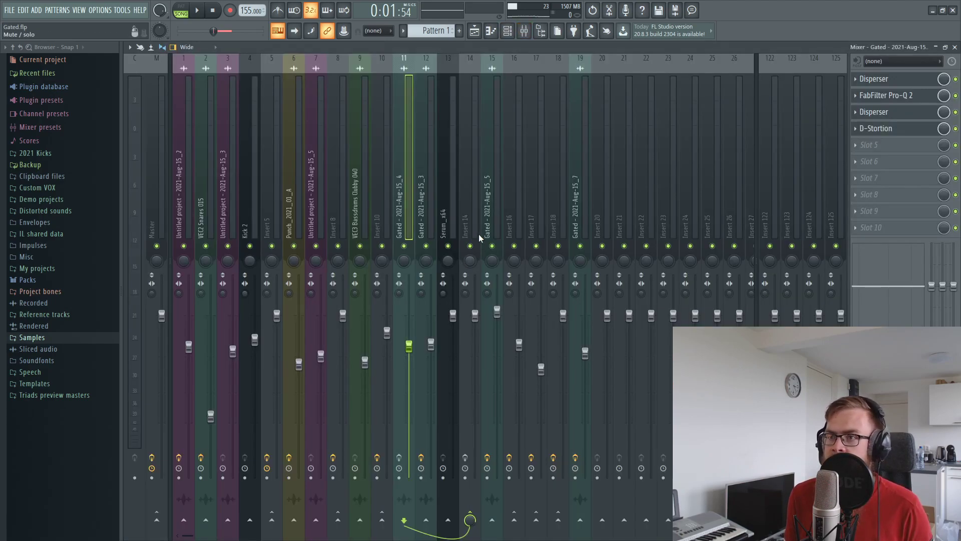
click(466, 206)
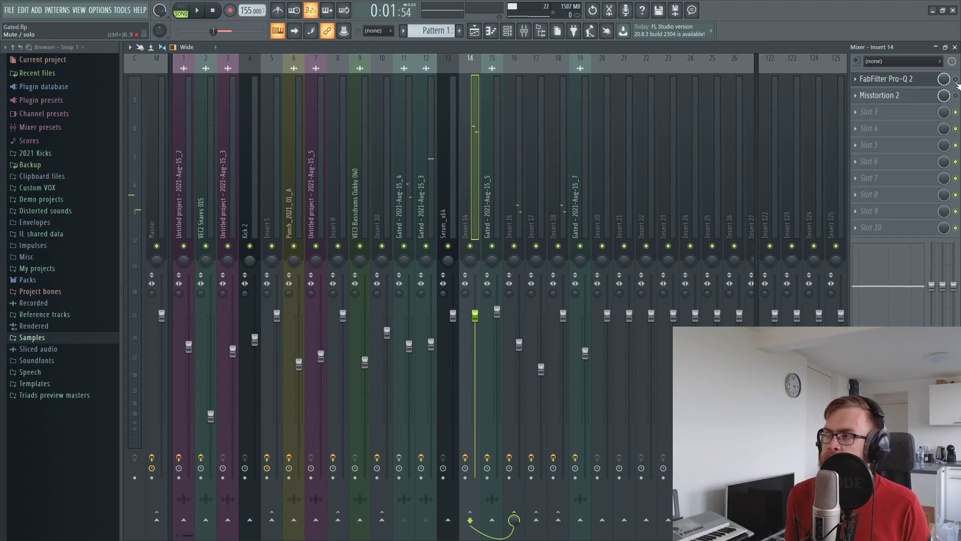
click(931, 79)
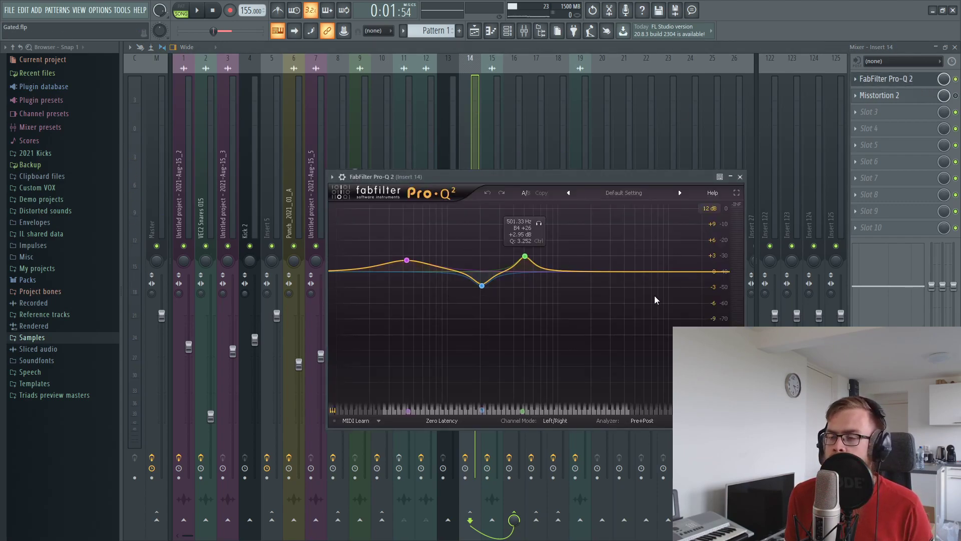
Enable Misstortion 2 on Insert 14 and review its effect while playing back the tail and noise layers.
click(955, 96)
key(space)
key(space)
click(921, 98)
click(920, 99)
click(921, 100)
key(space)
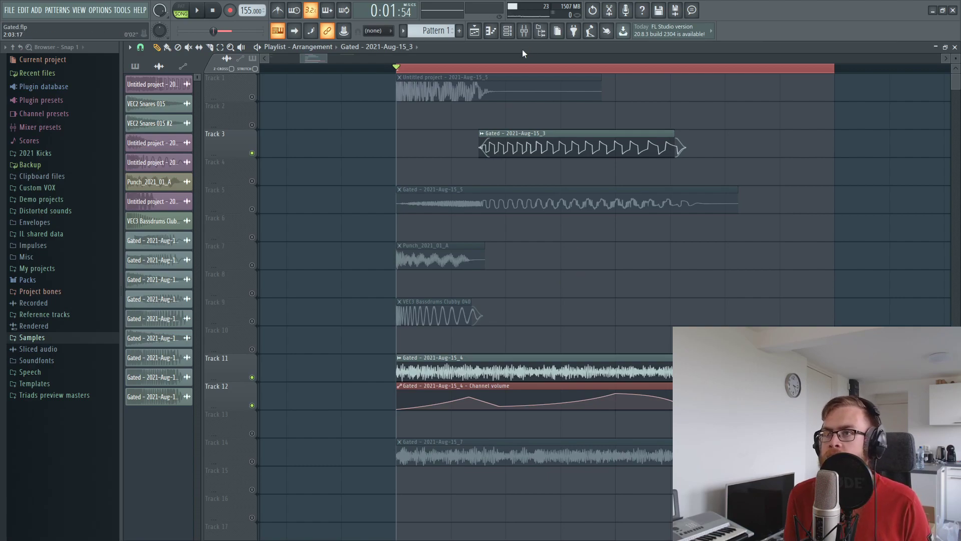
click(524, 30)
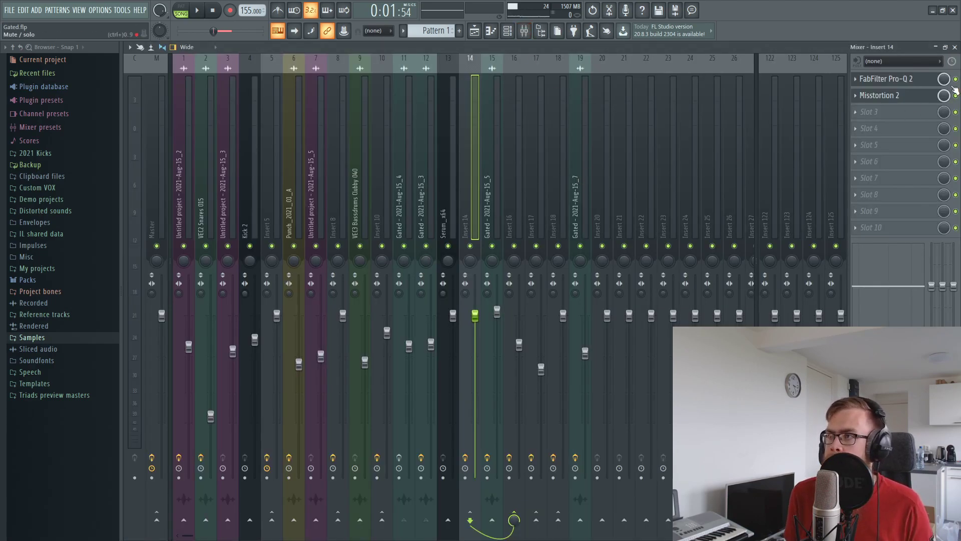
click(955, 46)
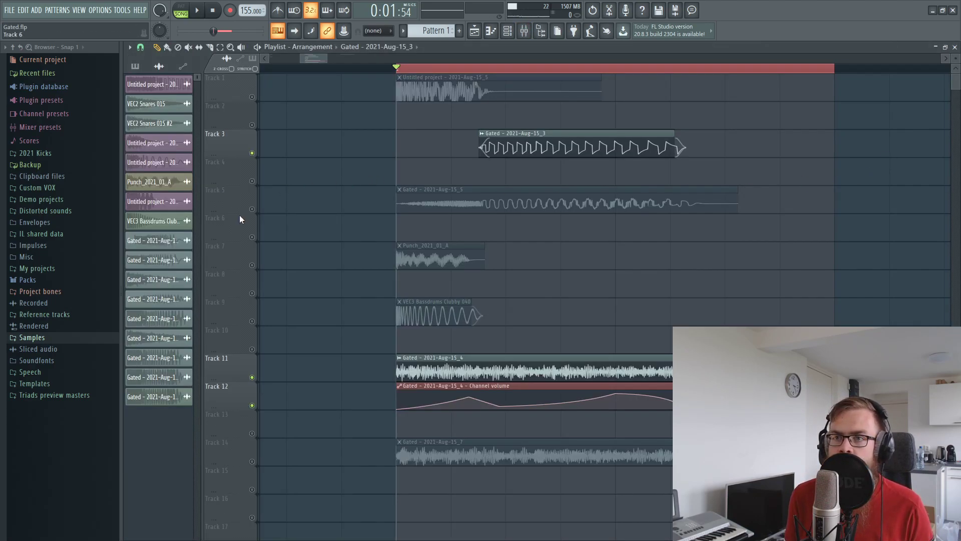
Solo Track 5, unmute Track 3 and play the two tail layers together.
right_click(252, 208)
click(252, 153)
key(space)
key(space)
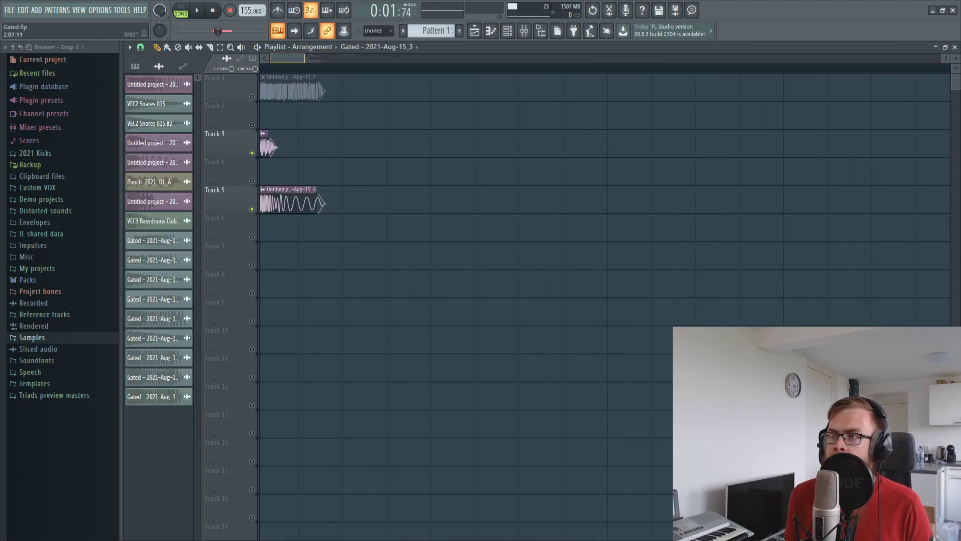
drag(949, 70, 683, 87)
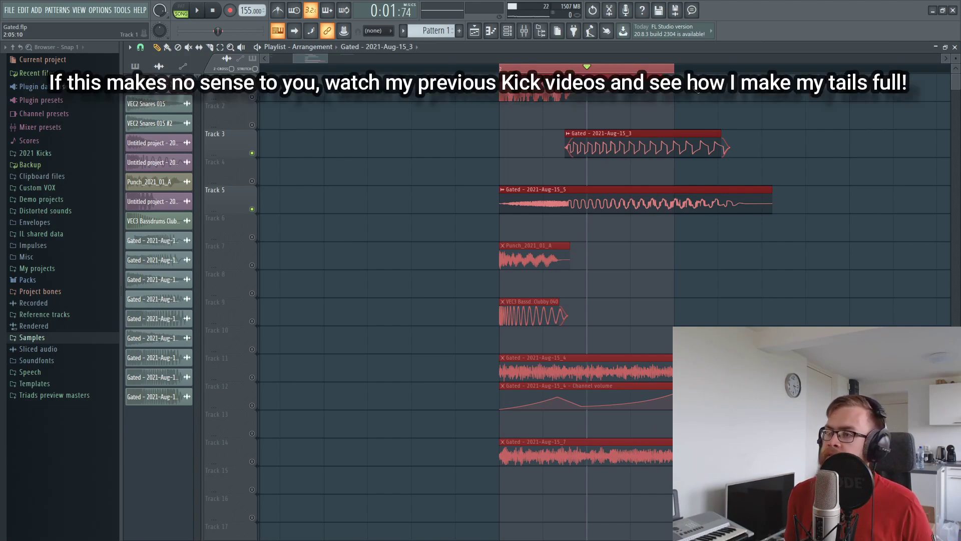
Review the first FabFilter Pro-Q 2 on Insert 16, enable Misstortion 2 and play back the tail layers.
key(F9)
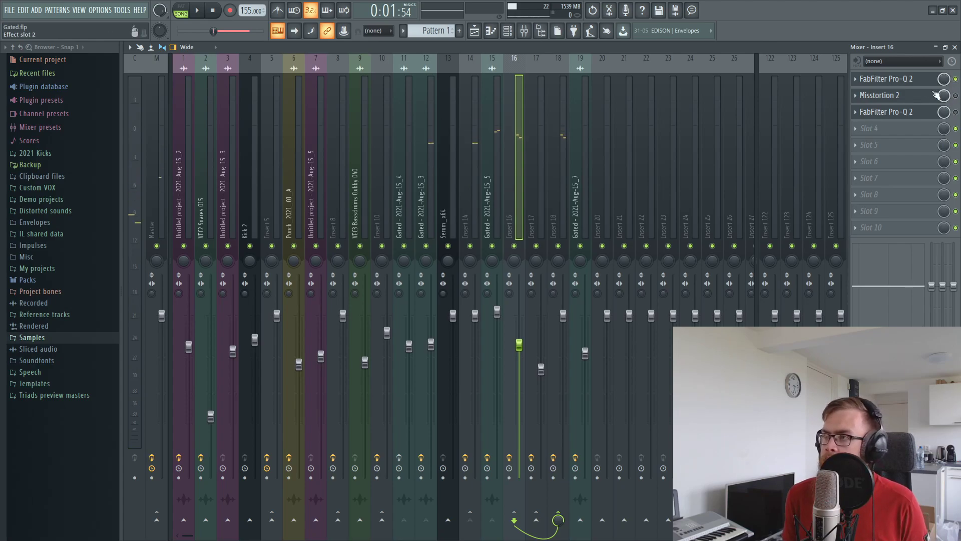
click(884, 78)
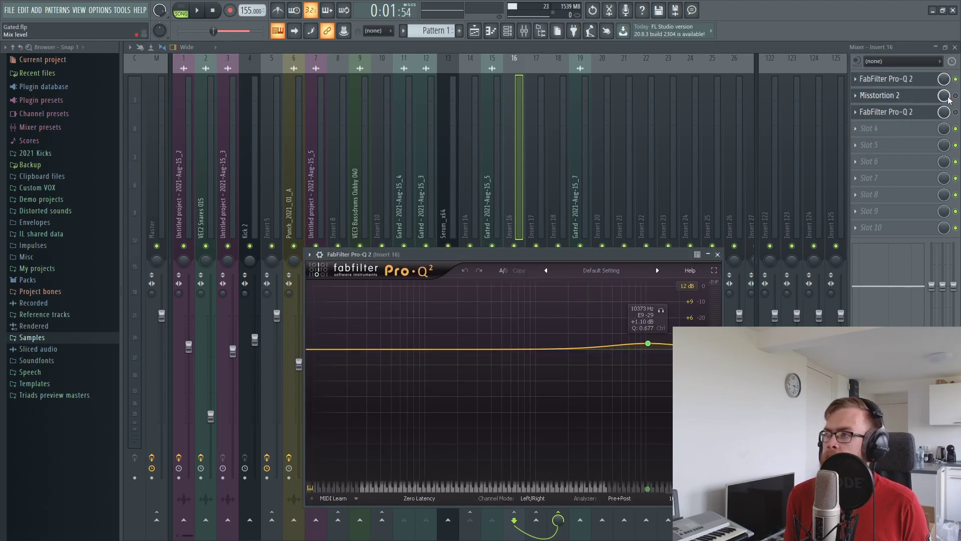
click(930, 99)
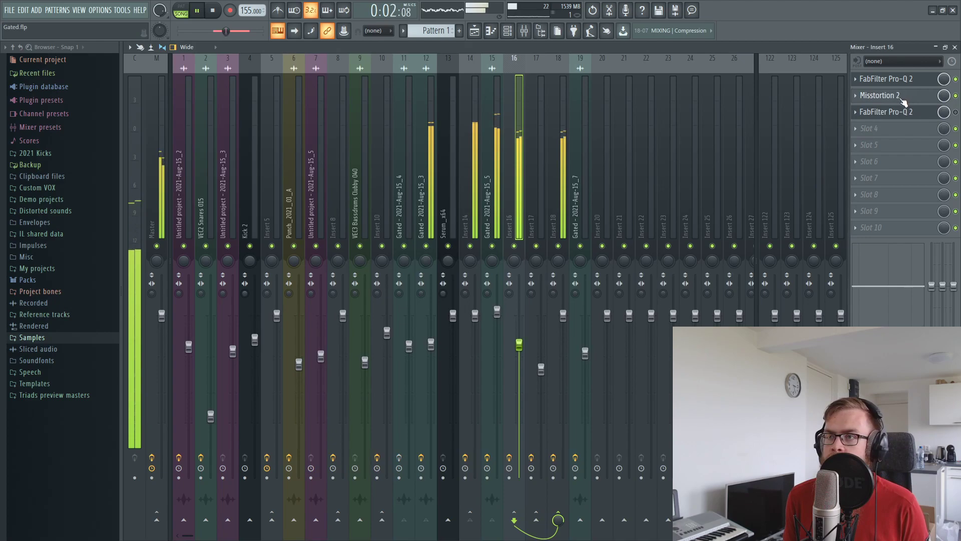
key(space)
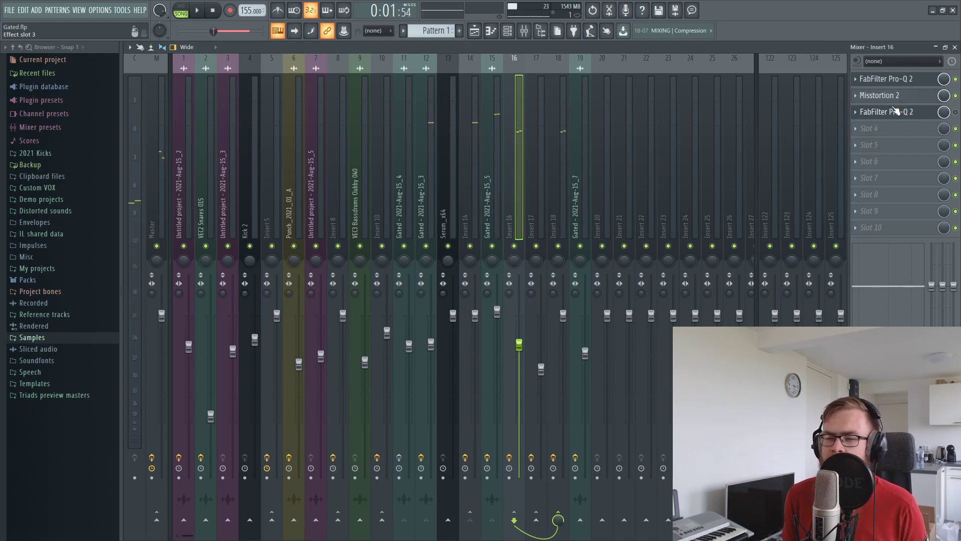
Enable the second FabFilter Pro-Q 2 on Insert 16 and examine its low-frequency boost.
click(909, 111)
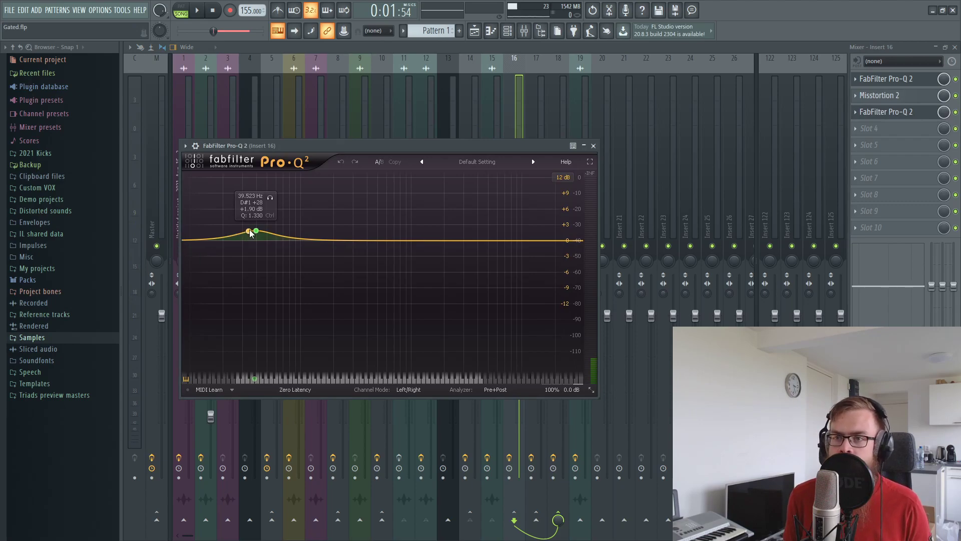
click(474, 31)
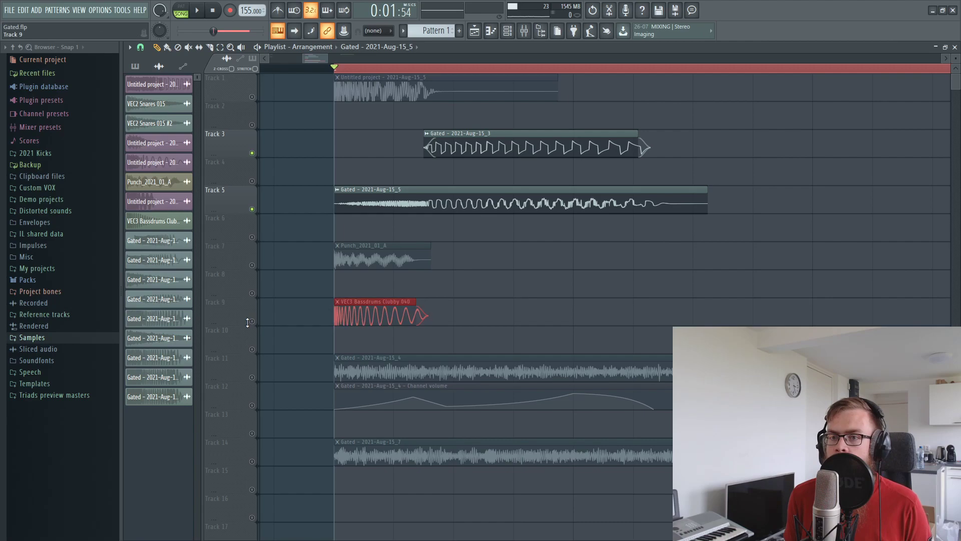
Unmute the playlist tracks except Track 14 and play the combined punch and tail layers.
scroll(844, 453, down, 3)
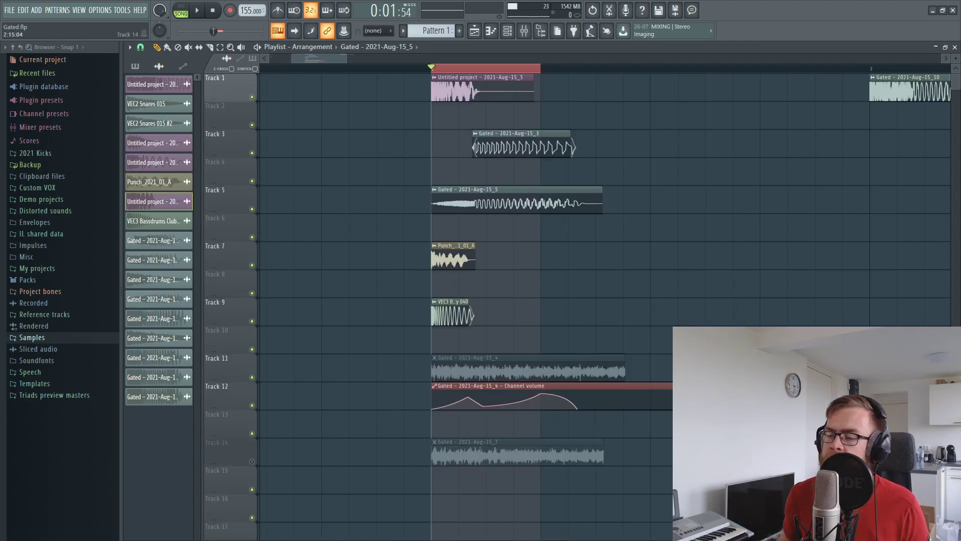
key(space)
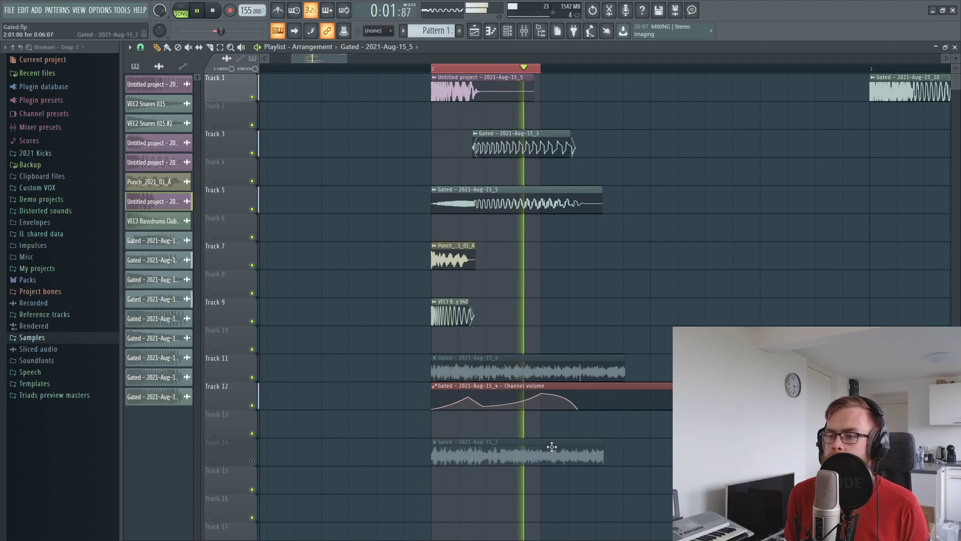
key(space)
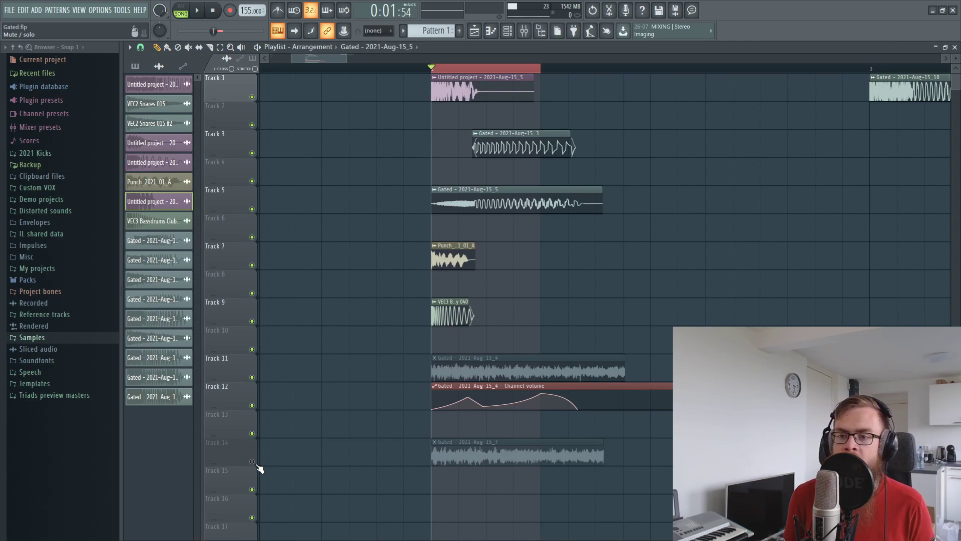
Unmute Track 14 to bring in the Gated - 2021-Aug-15_7 noise layer.
click(254, 462)
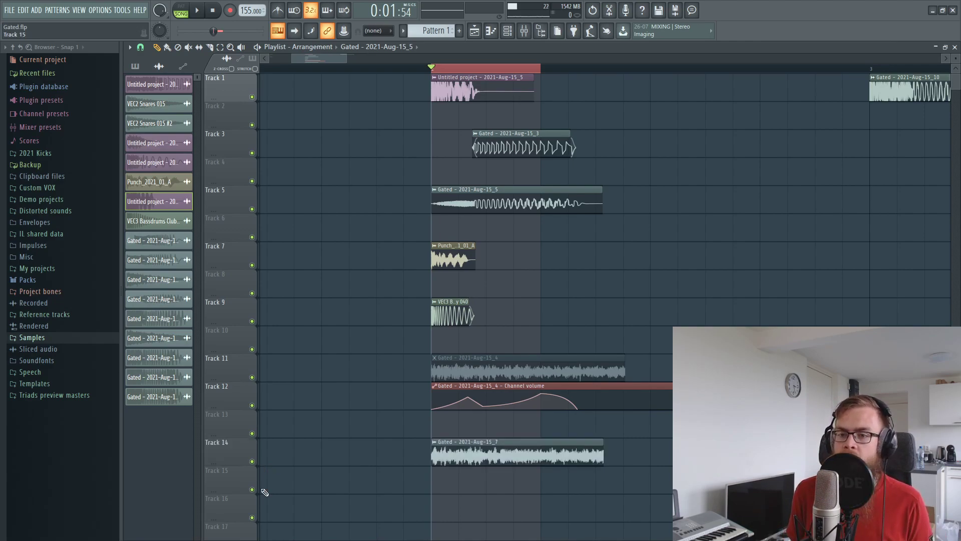
click(524, 31)
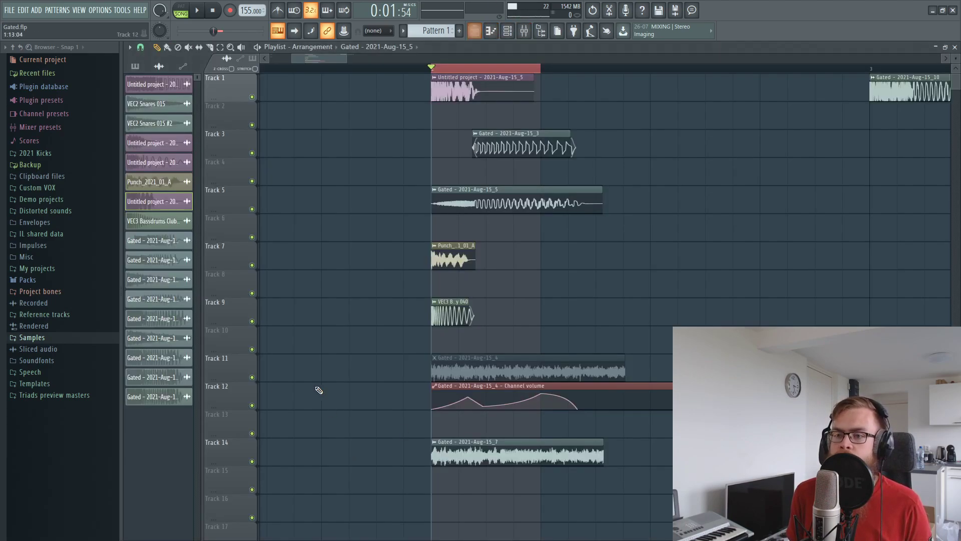
click(474, 31)
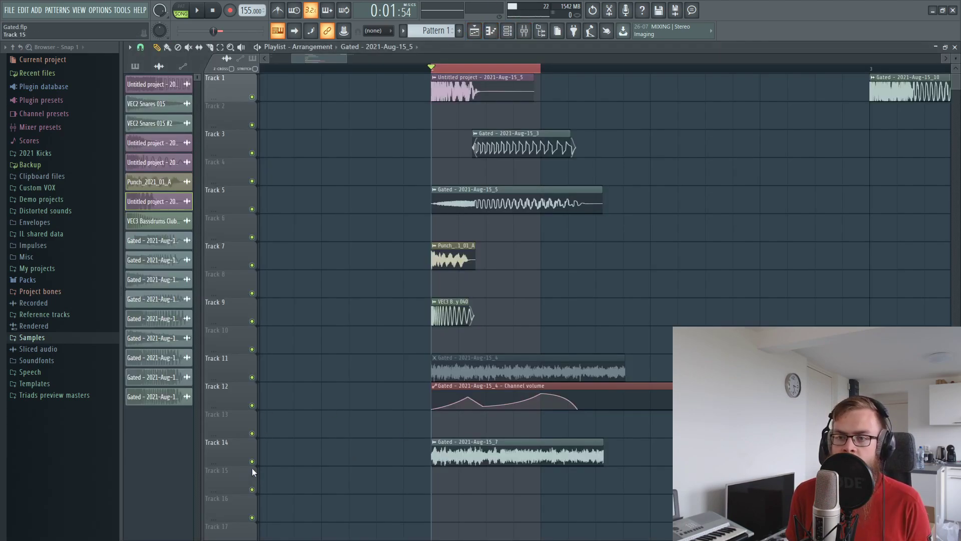
Play the Track 14 noise layer on its own and check its signal in the mixer.
key(space)
click(524, 31)
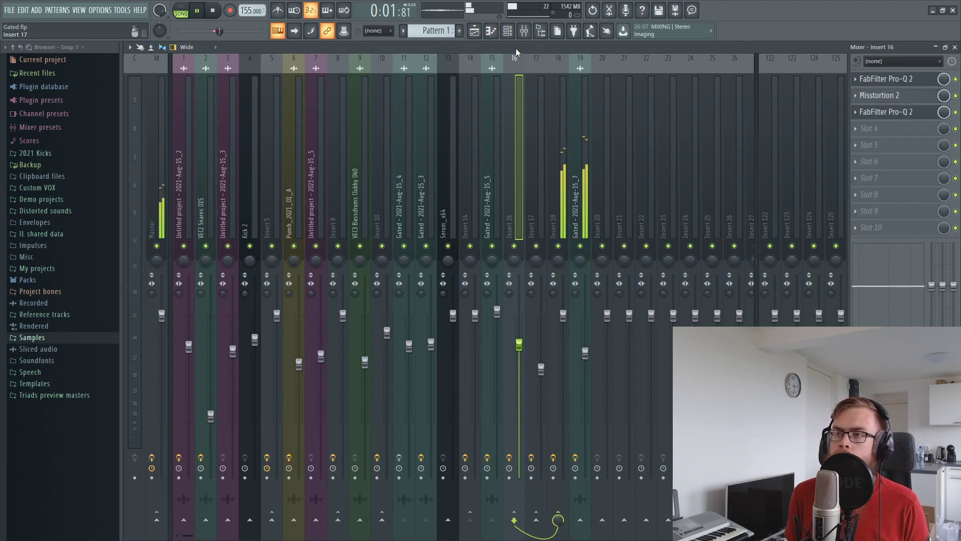
click(475, 31)
key(space)
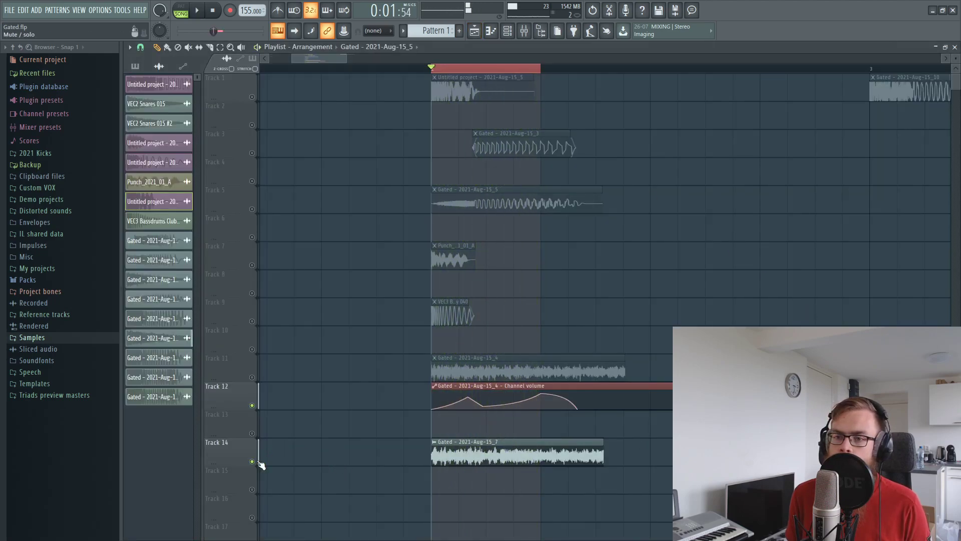
Bring back the other playlist tracks alongside the Track 14 noise and play the combined layers while watching the mixer levels.
click(252, 461)
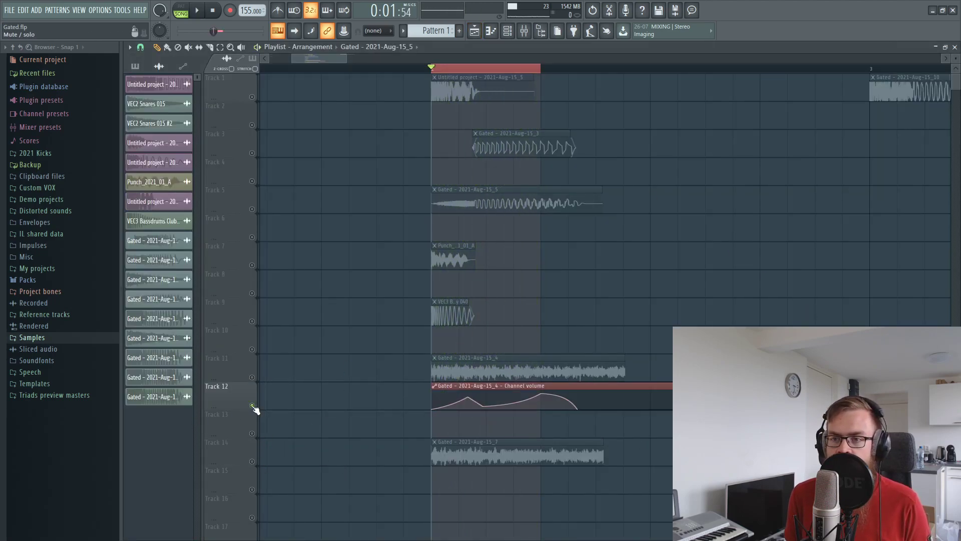
right_click(252, 406)
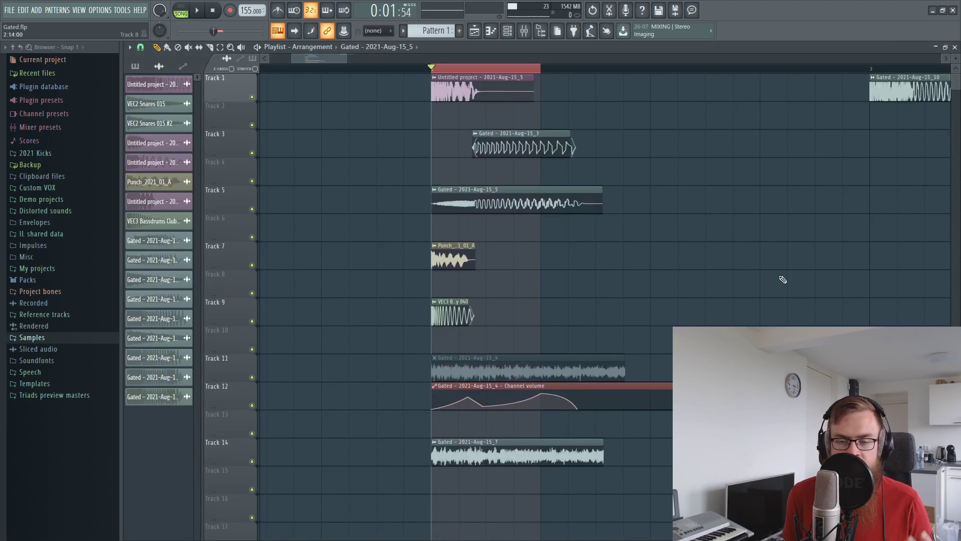
click(524, 31)
key(space)
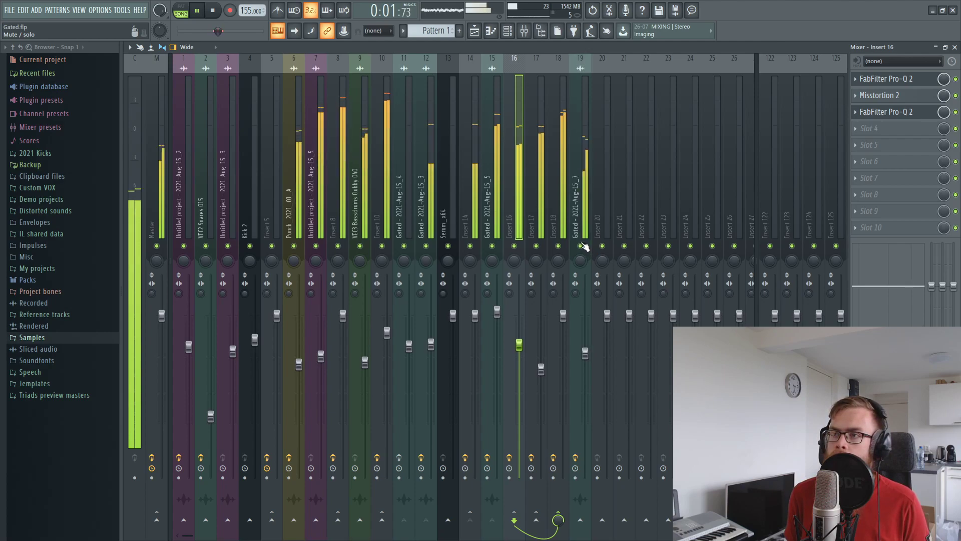
key(space)
Open the FabFilter Pro-L limiter on Insert 18 and move its window clear of the lower-numbered mixer tracks.
click(563, 136)
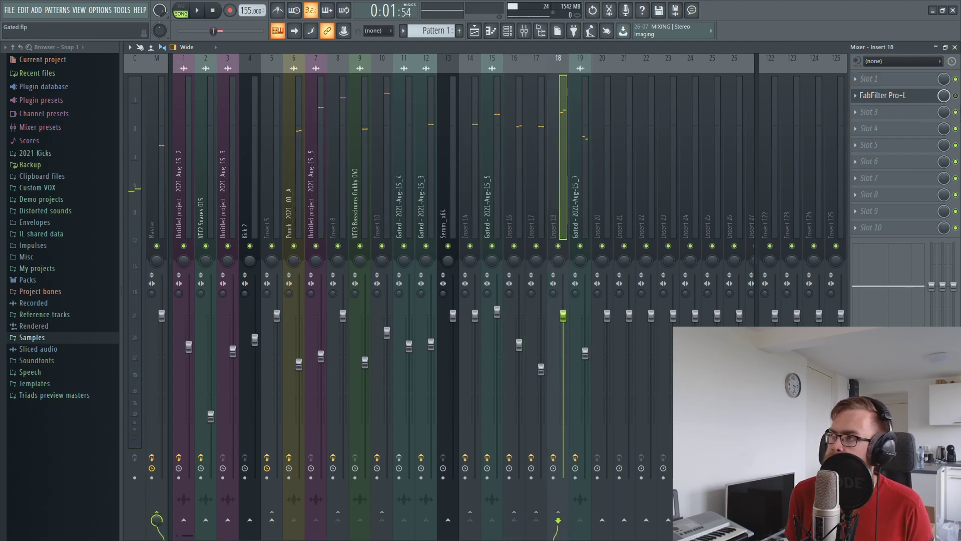
click(883, 95)
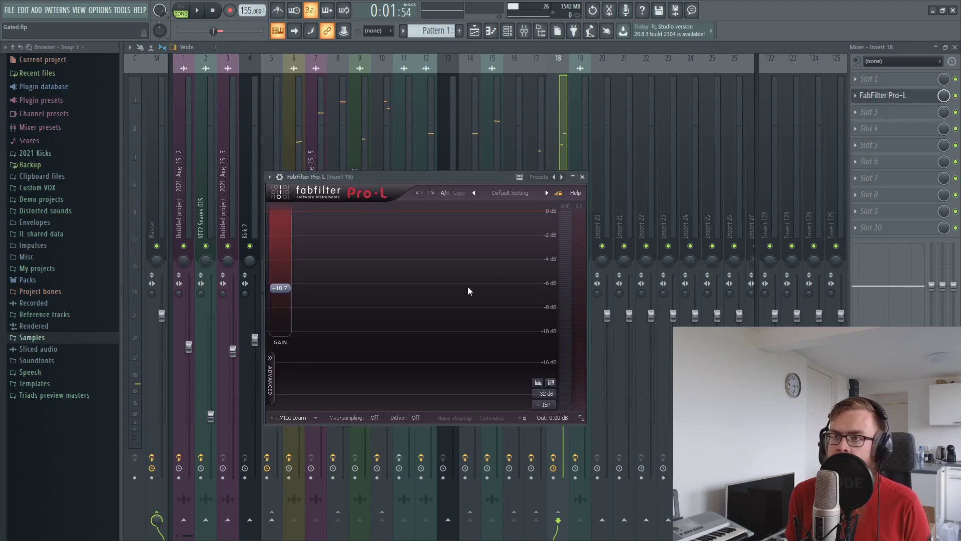
drag(367, 173, 623, 212)
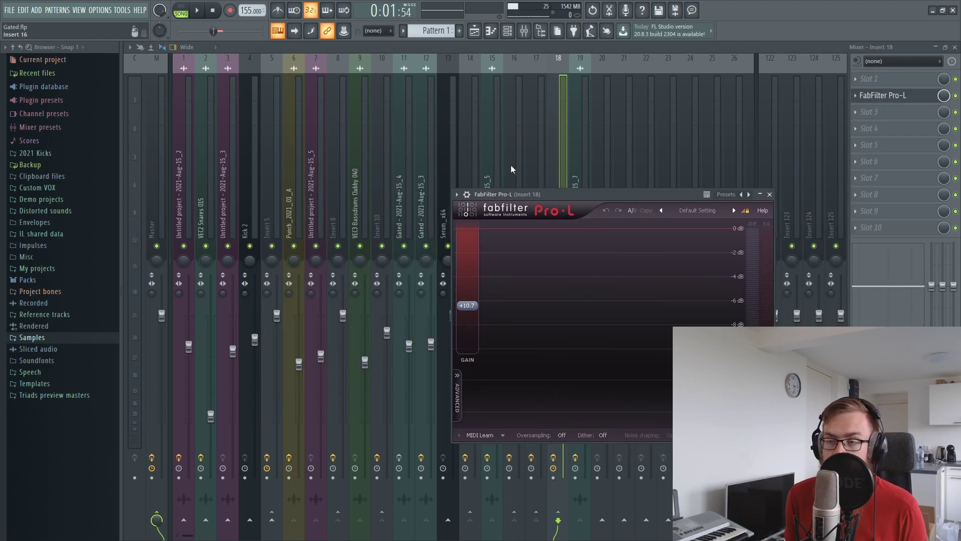